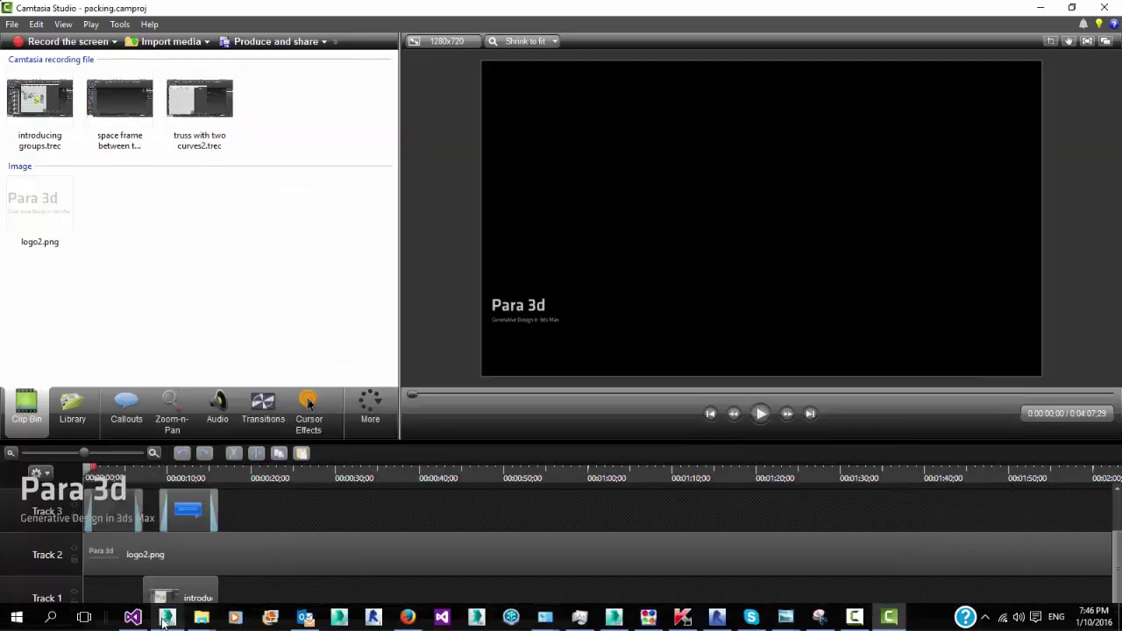
Step: Switch from Camtasia Studio to the 3ds Max window with the Para 3d editor open
left_click(166, 617)
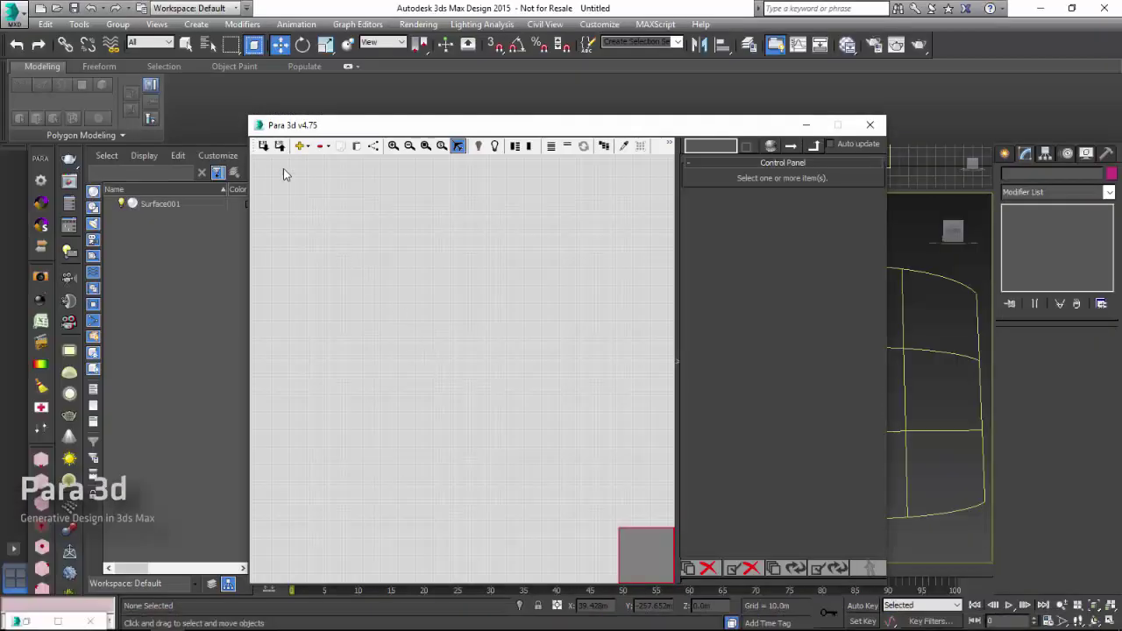
Step: Load the Surface paneling example 'randomizing the panel sizes.para', dismiss its errors and close Script Controller
left_click(263, 145)
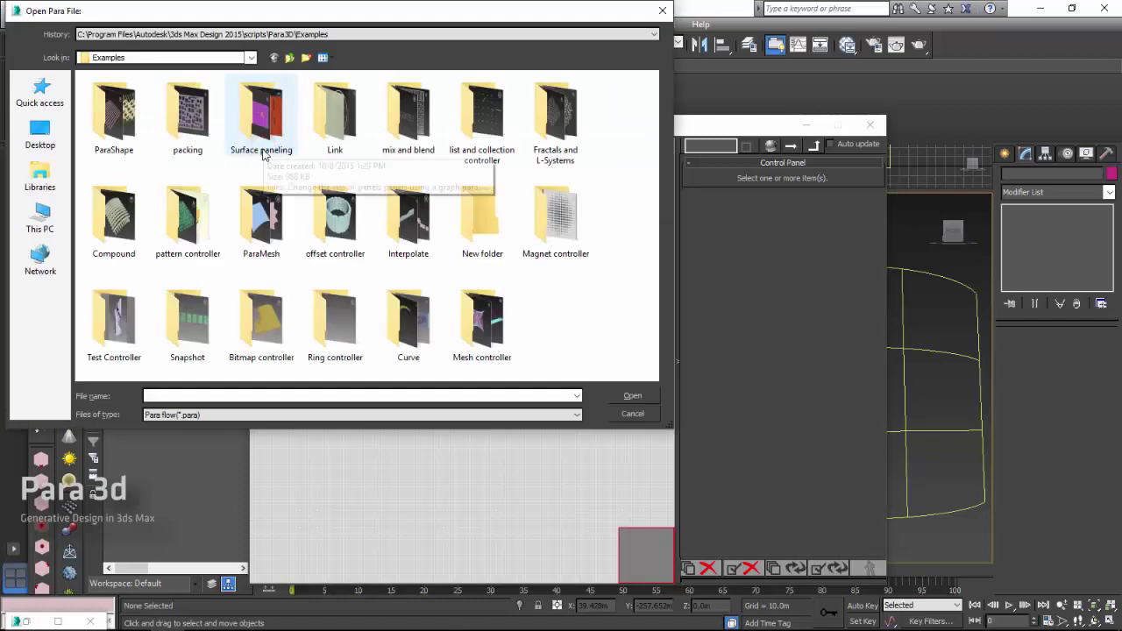
double_click(261, 123)
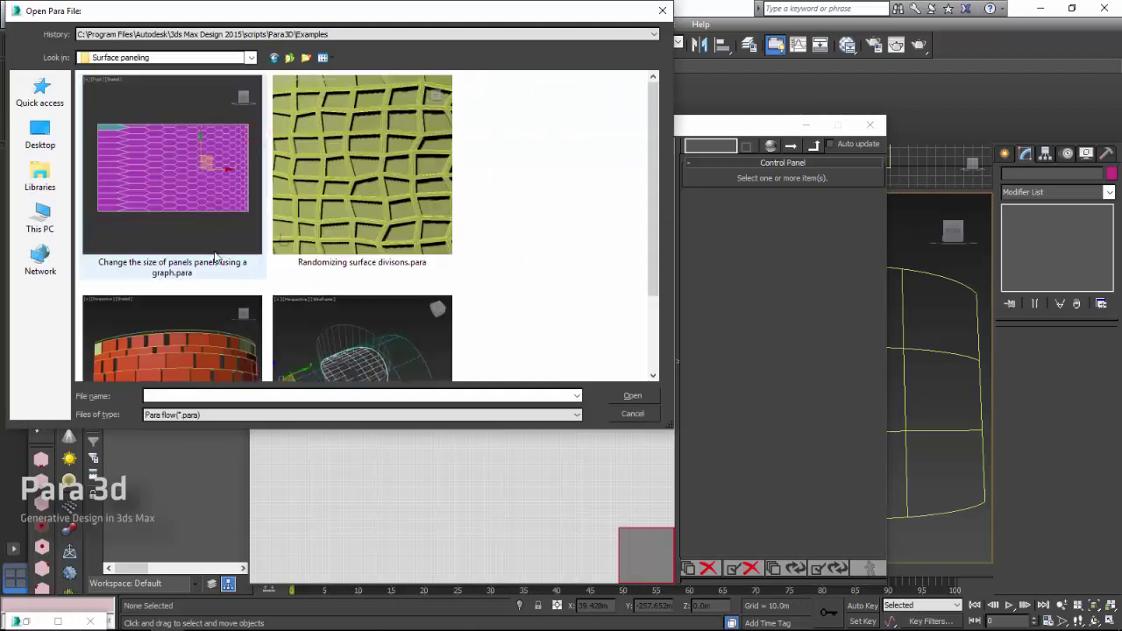
left_click(188, 318)
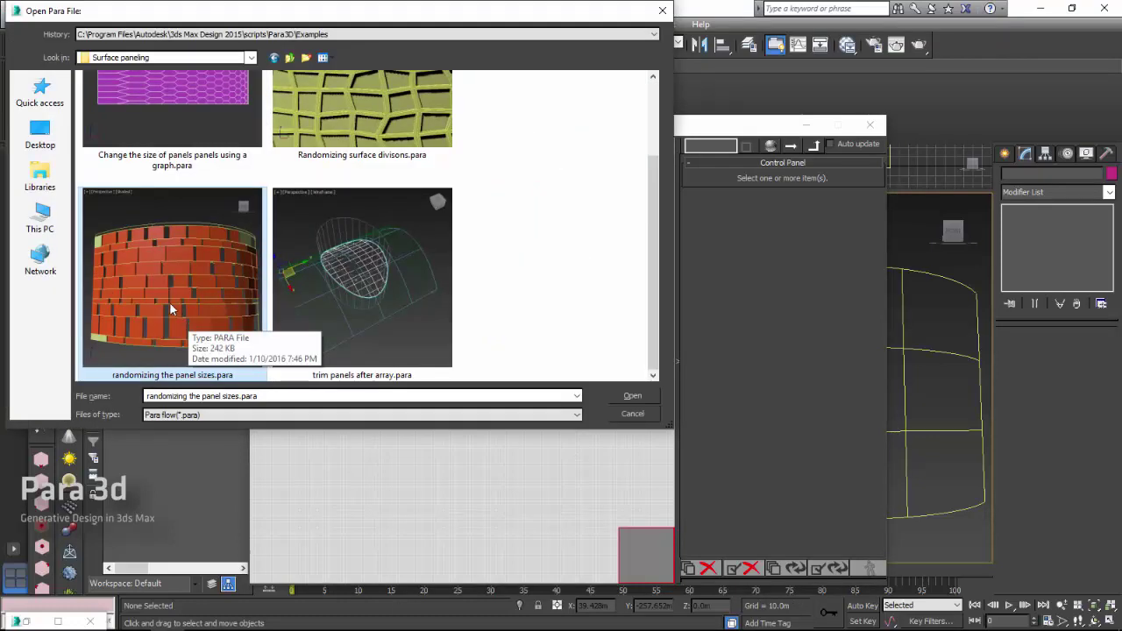
left_click(641, 397)
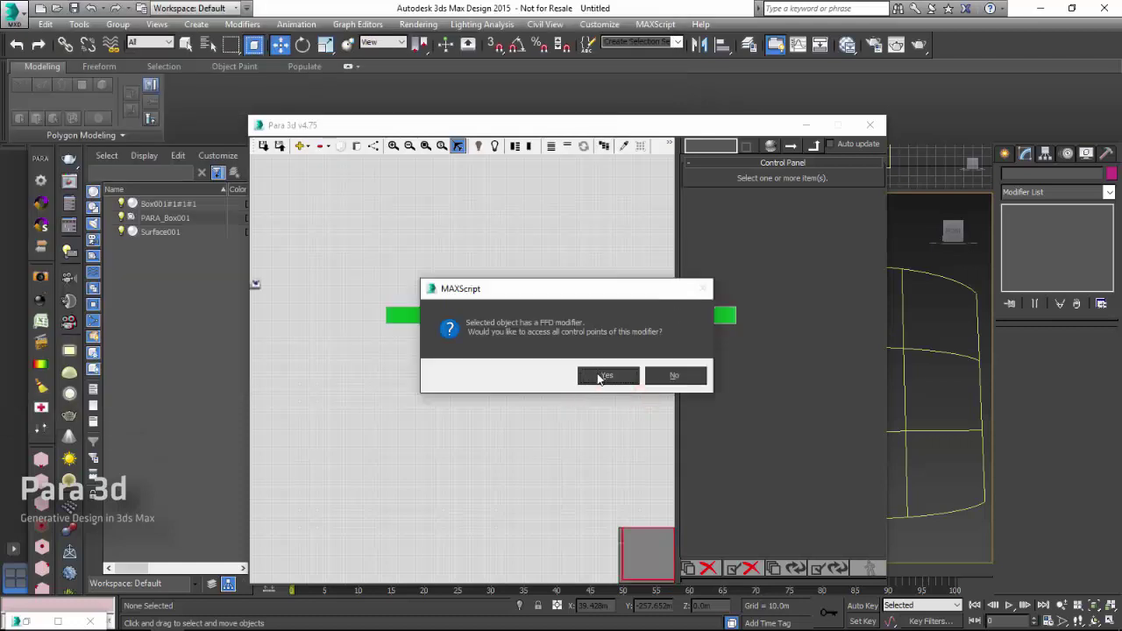
left_click(600, 378)
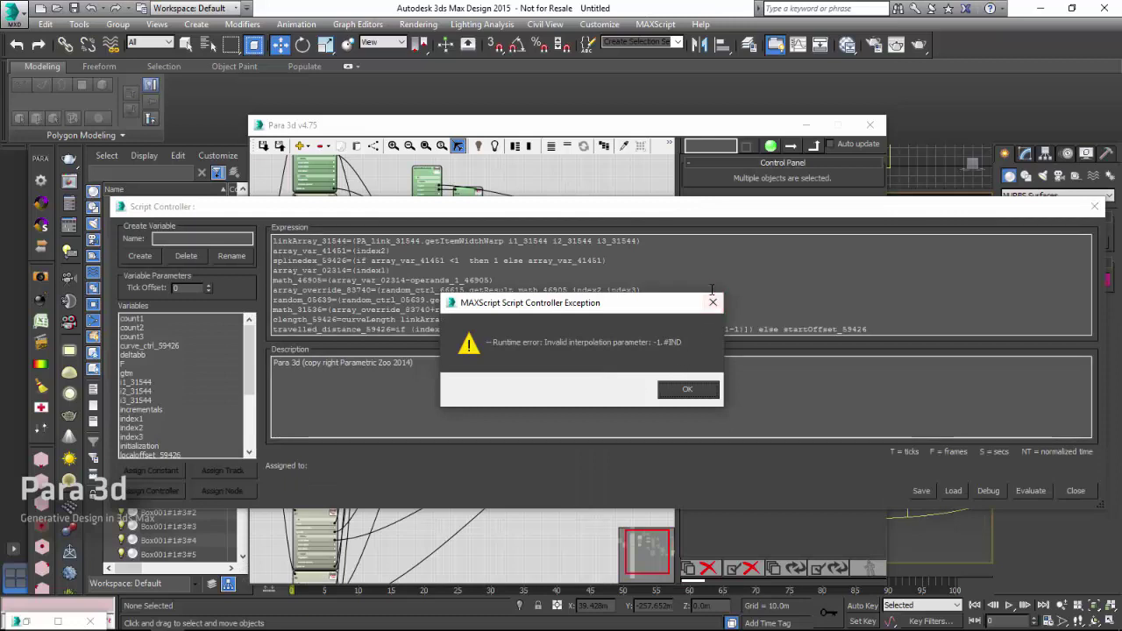
left_click(713, 303)
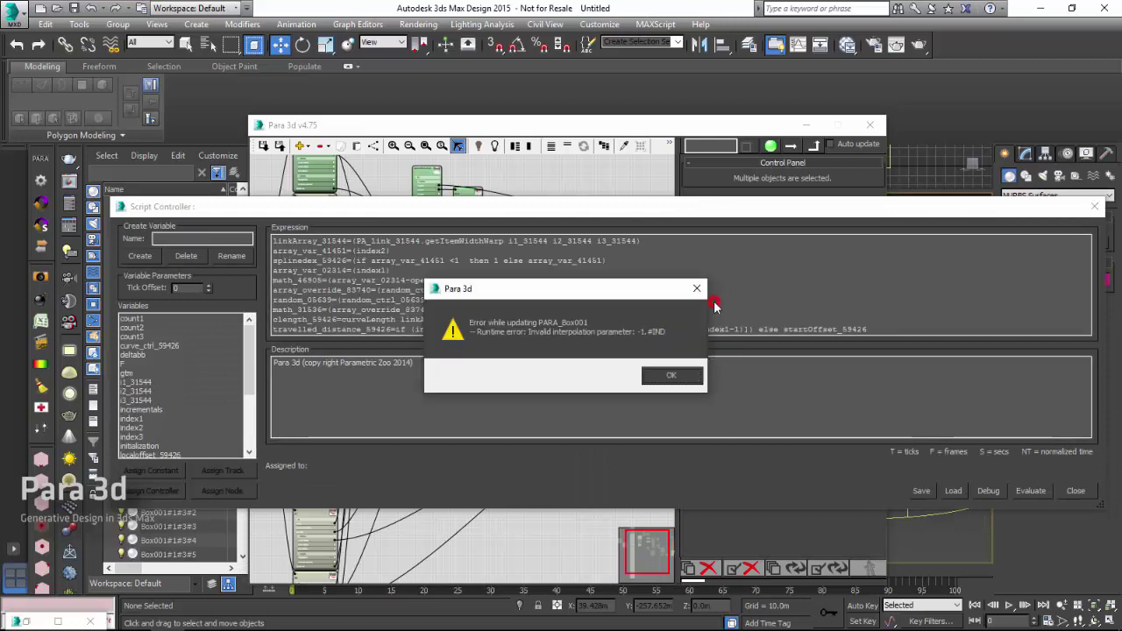
left_click(702, 285)
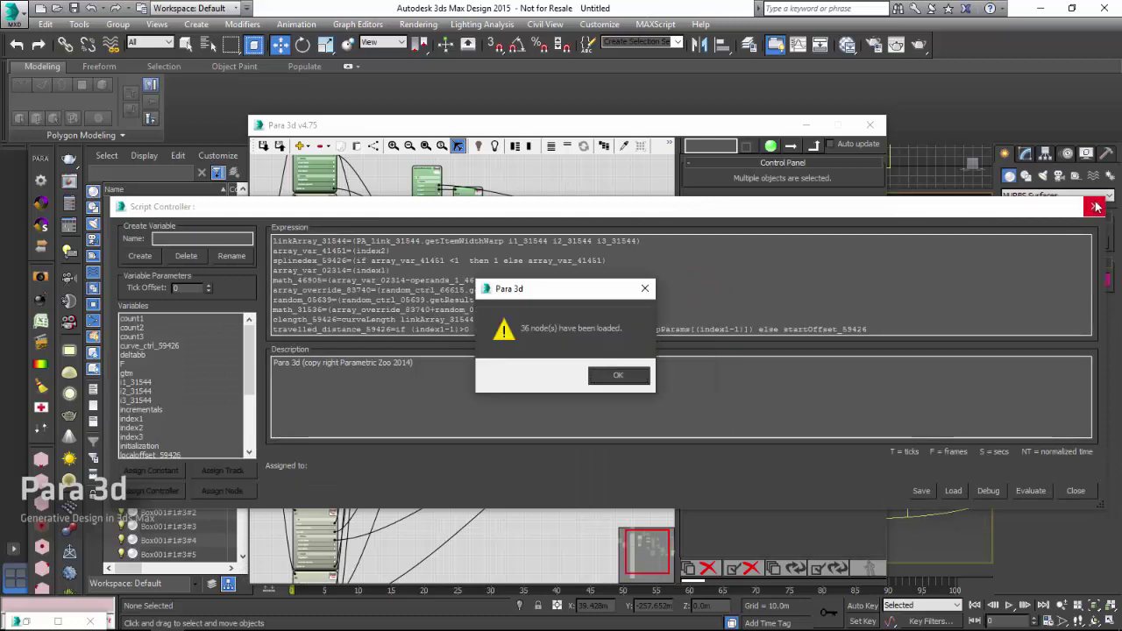
left_click(616, 374)
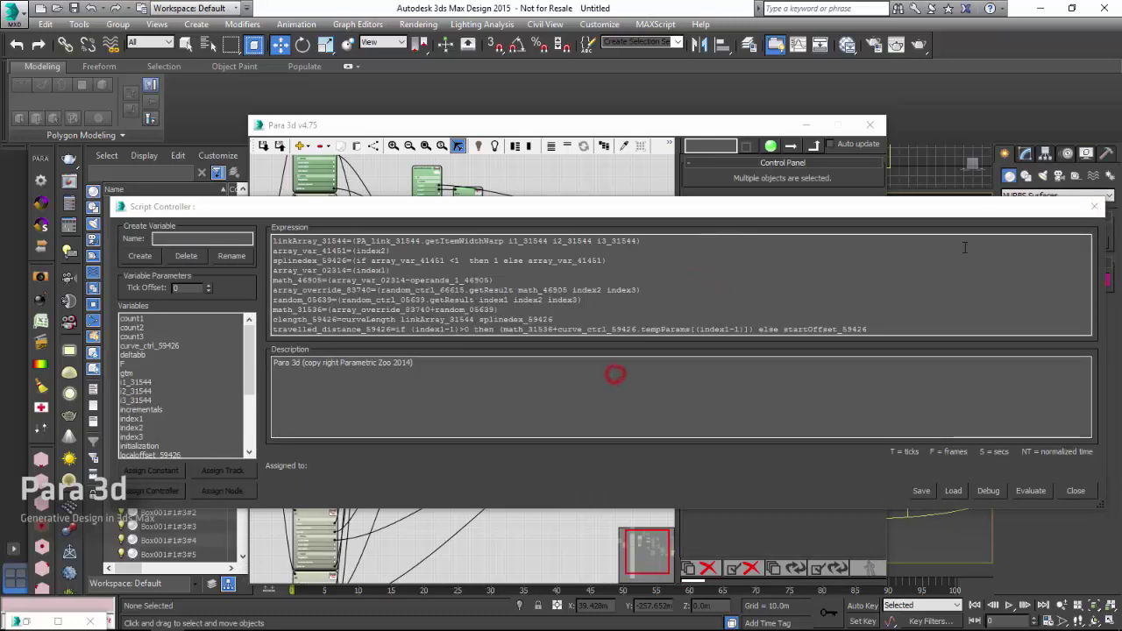
left_click(1094, 206)
Step: Bring the yellow input nodes into view and select the Surface (2D) node
scroll(496, 295, "up", 2)
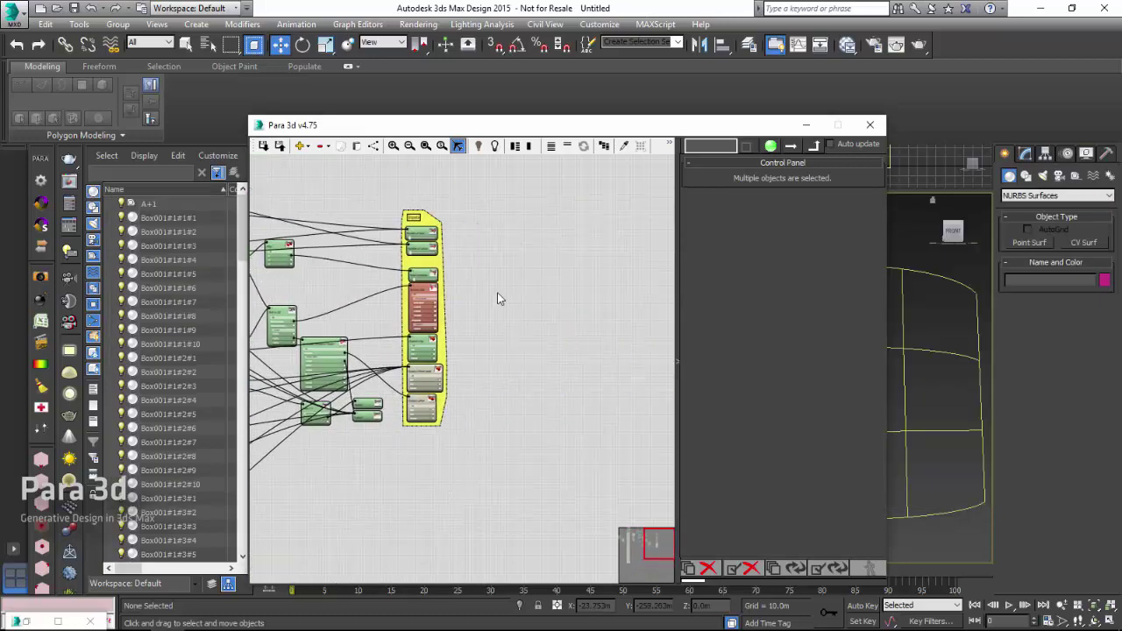
scroll(496, 296, "up", 2)
scroll(450, 296, "up", 2)
middle_click_drag(459, 296, 546, 327)
left_click(546, 327)
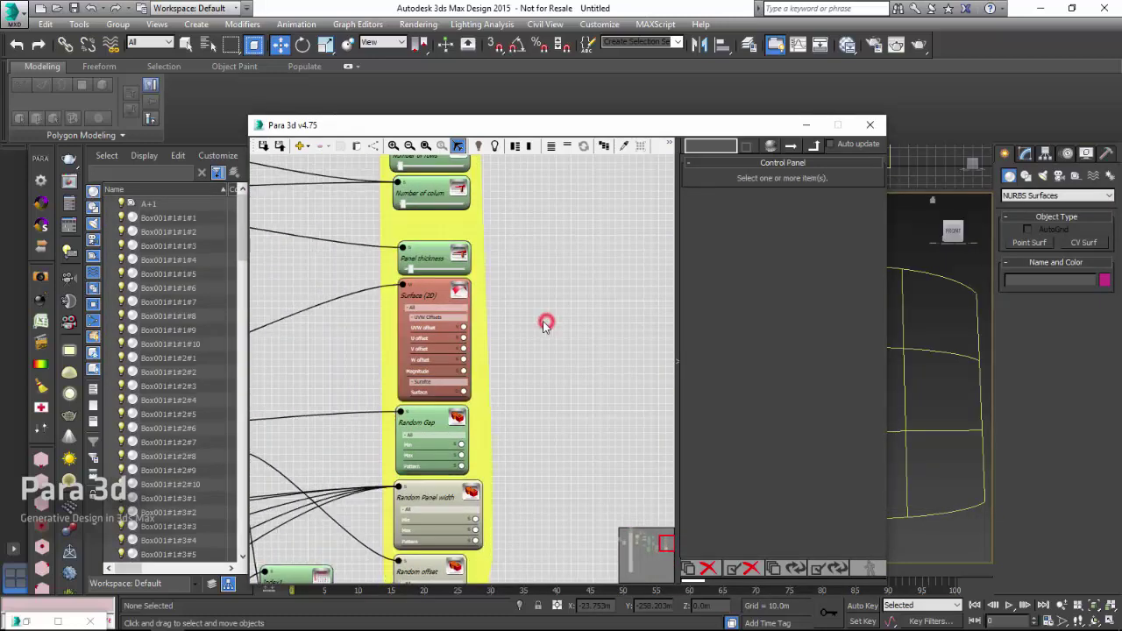
left_click(427, 299)
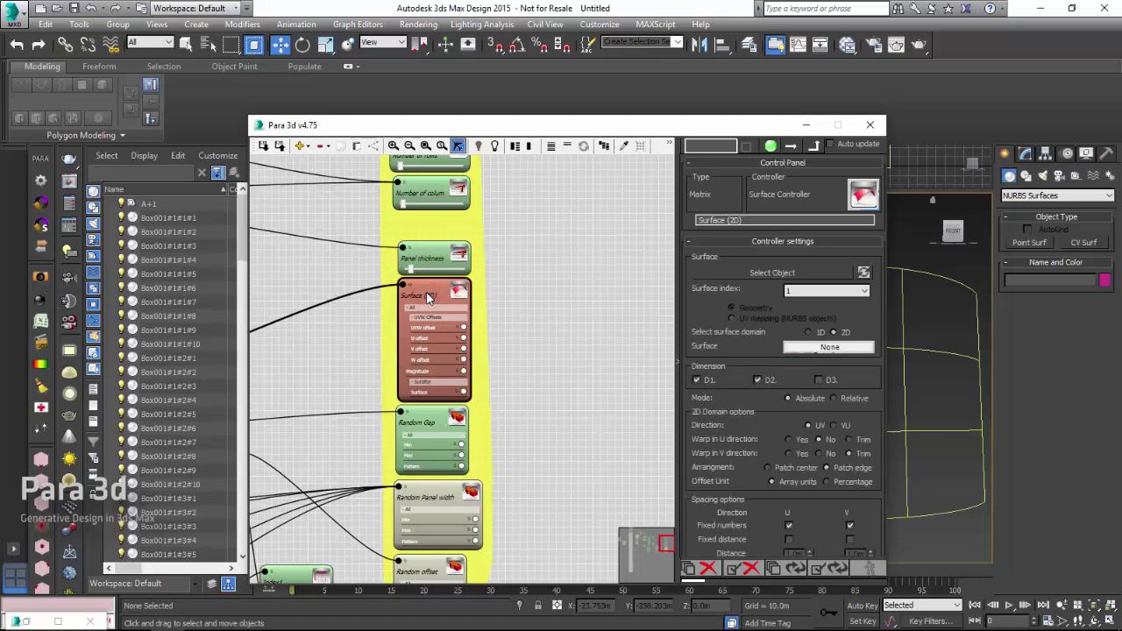
Step: Pick Surface001 as the Surface (2D) input and update to generate the panels
left_click_drag(515, 131, 249, 105)
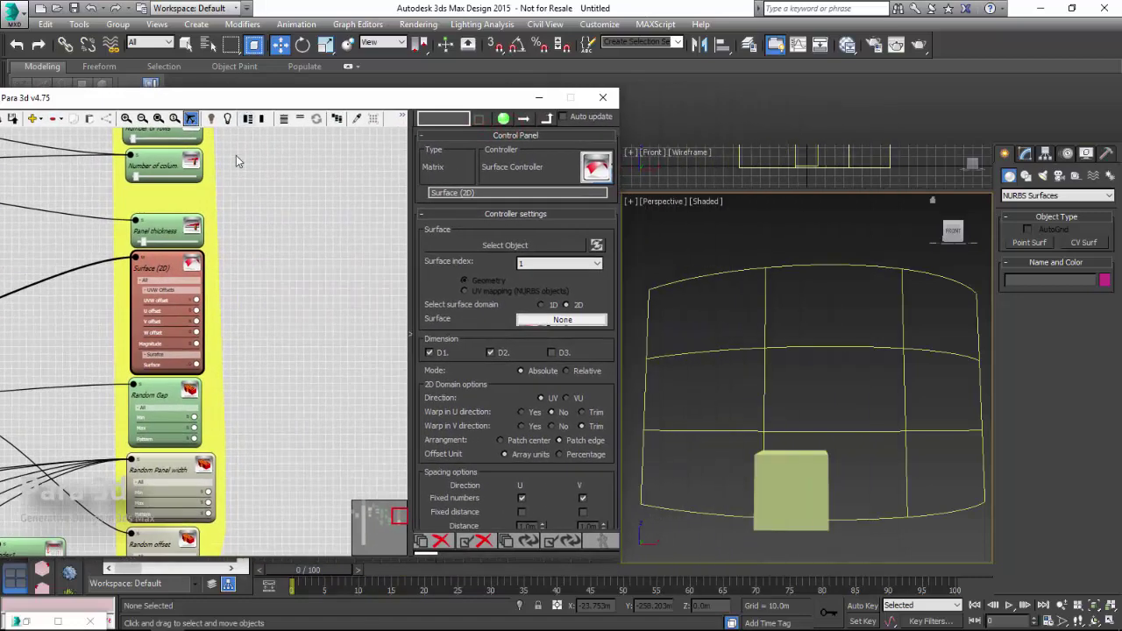
left_click(472, 247)
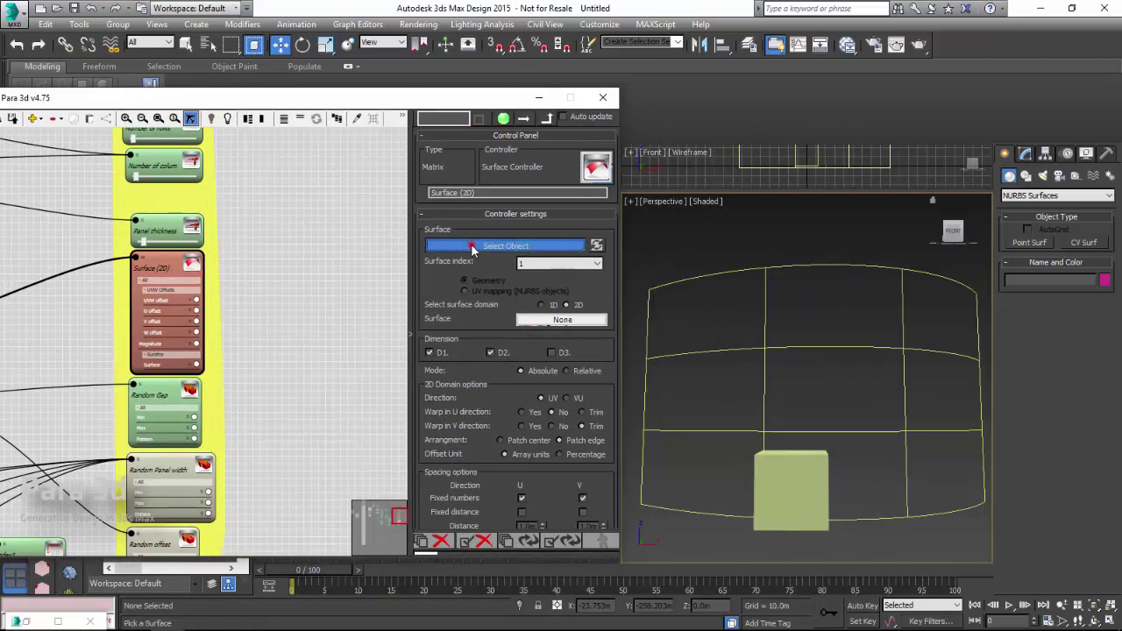
left_click(752, 348)
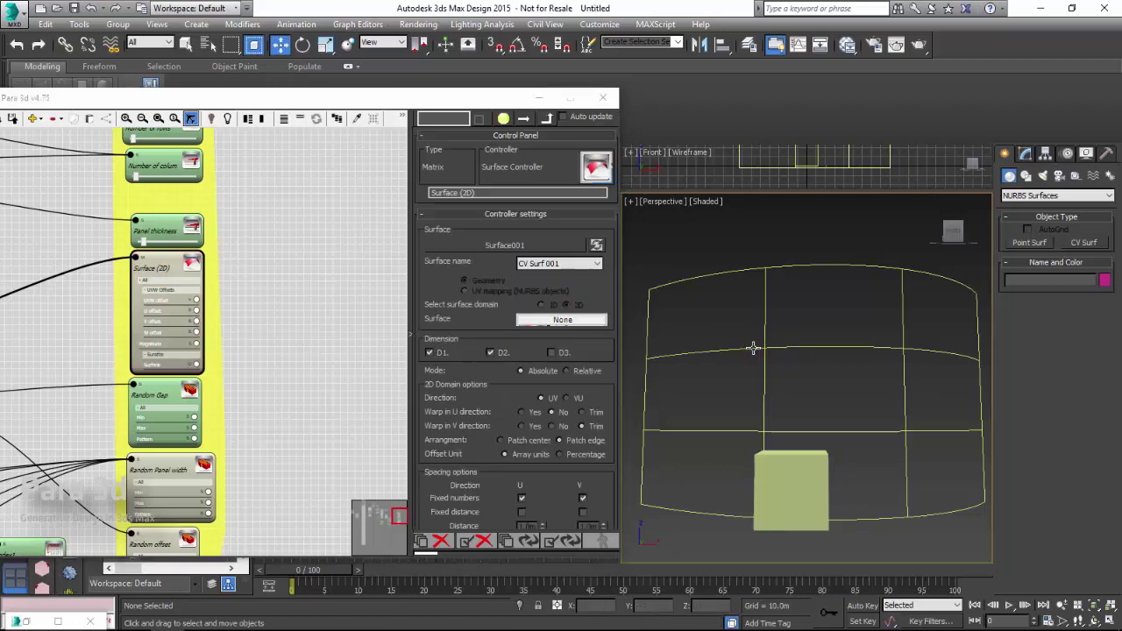
left_click(522, 542)
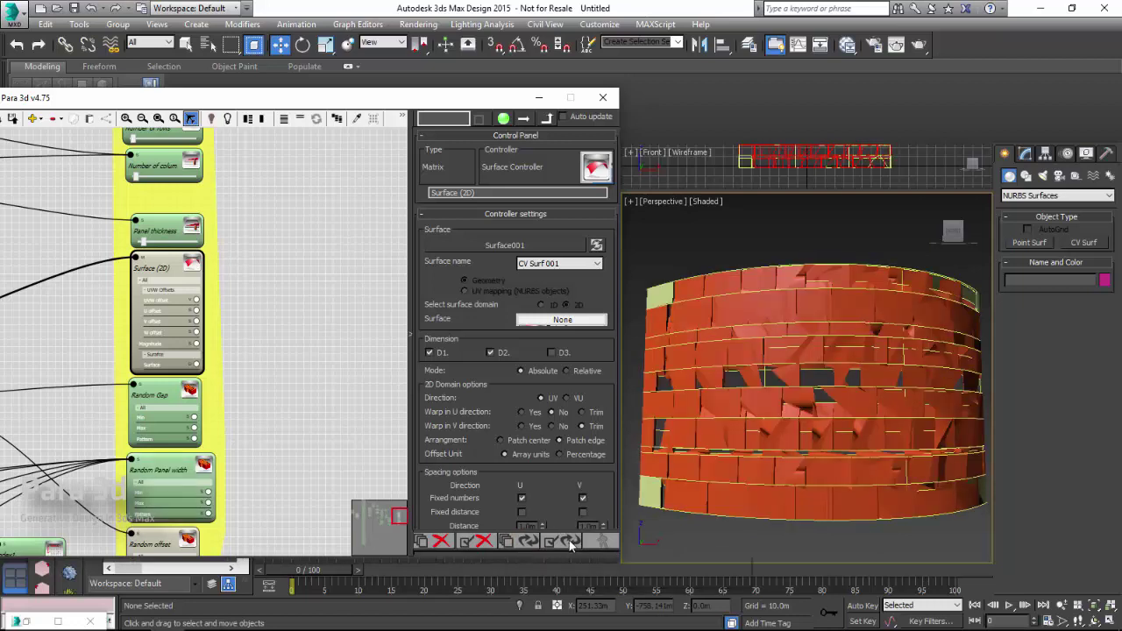
Step: Update the graph again to regenerate the brick panels on the curved surface
left_click(570, 542)
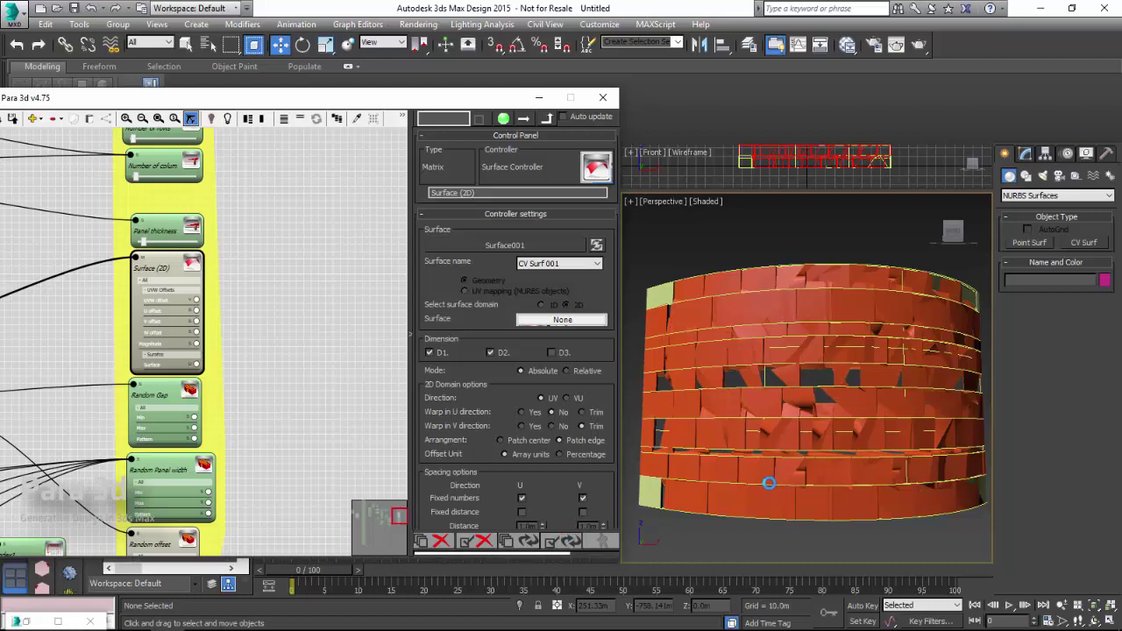
mouse_move(827, 426)
middle_mouse_down()
mouse_move(799, 438)
mouse_move(803, 418)
mouse_move(751, 399)
middle_mouse_up()
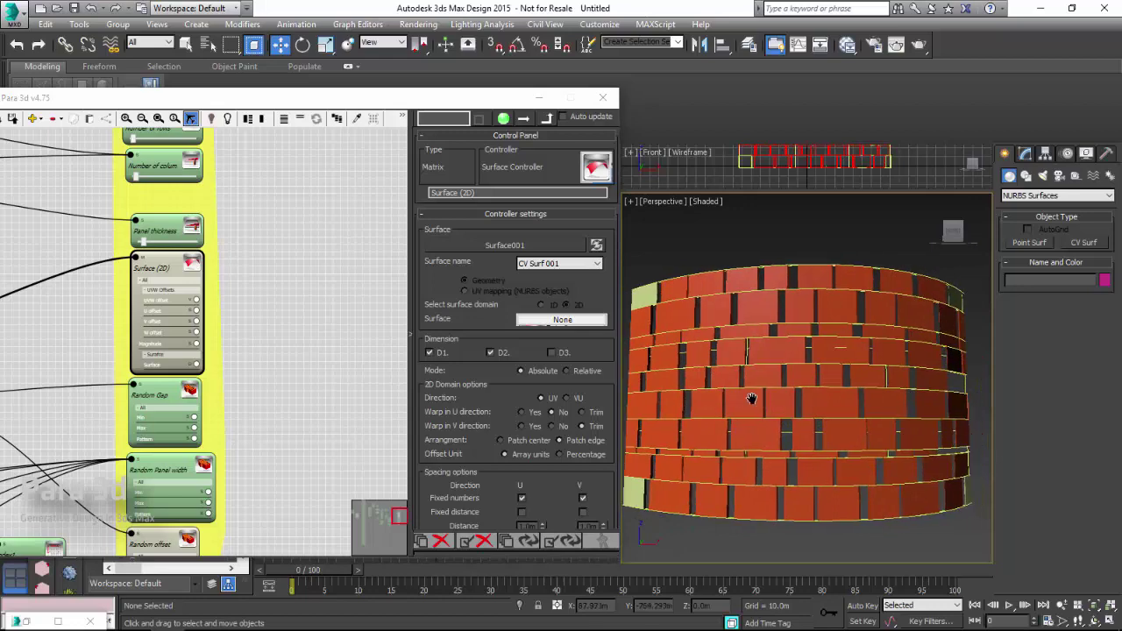
left_click_drag(487, 106, 264, 144)
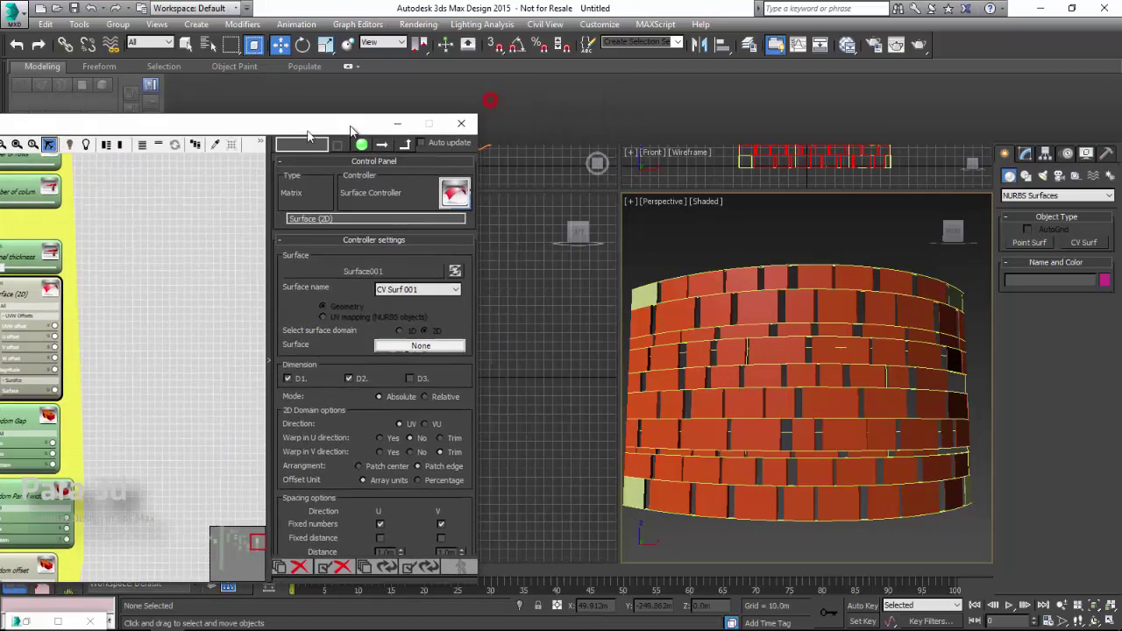
Step: Maximize the Perspective viewport and orbit and zoom to inspect the paneled surface
left_click(1110, 619)
scroll(719, 426, "down", 5)
scroll(726, 419, "up", 4)
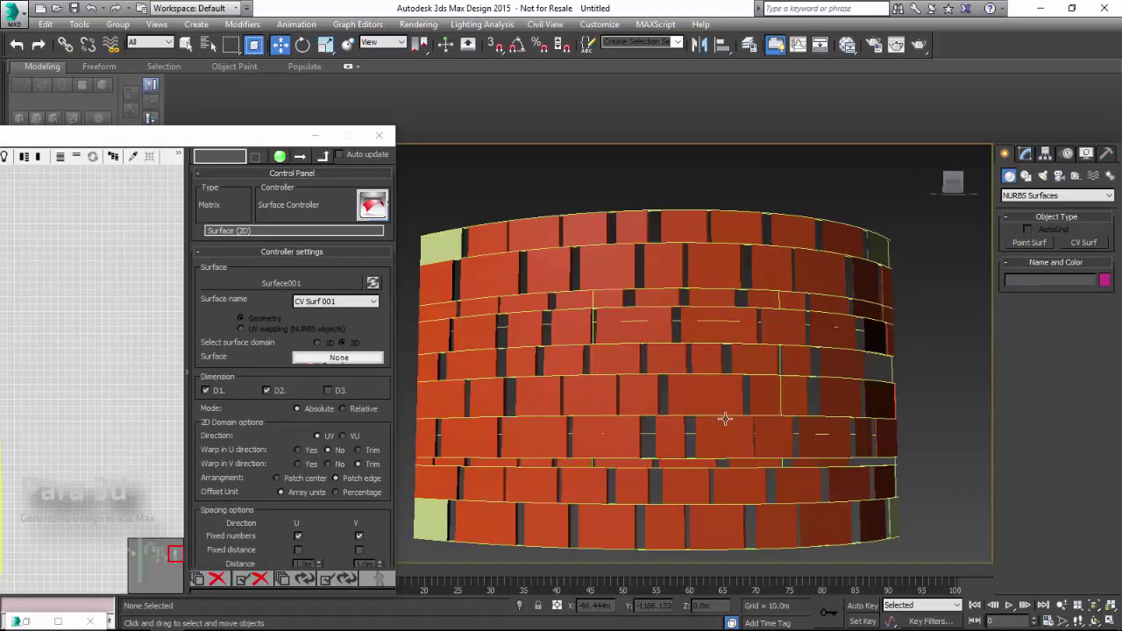
mouse_move(745, 395)
middle_mouse_down("alt")
mouse_move(657, 482)
mouse_move(732, 413)
middle_mouse_up("alt")
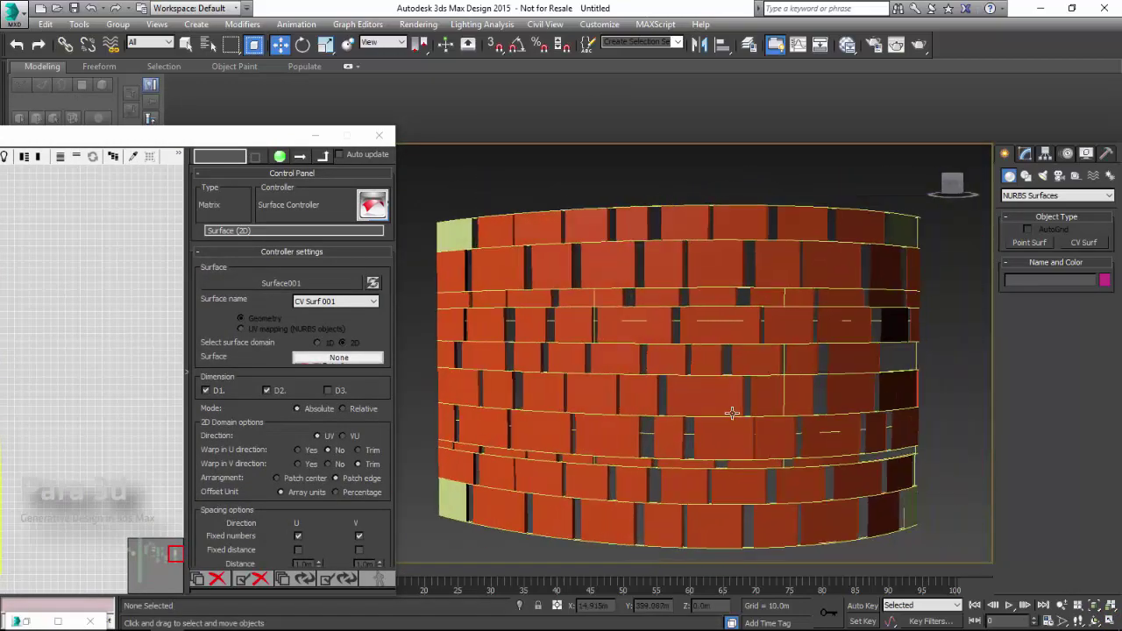
scroll(732, 413, "down", 1)
scroll(693, 404, "down", 2)
left_click_drag(192, 140, 414, 83)
scroll(246, 220, "down", 2)
scroll(317, 242, "down", 1)
middle_click_drag(228, 179, 309, 186)
Step: Edit the Random Panel width minimum and randomize the panel widths
scroll(233, 320, "up", 2)
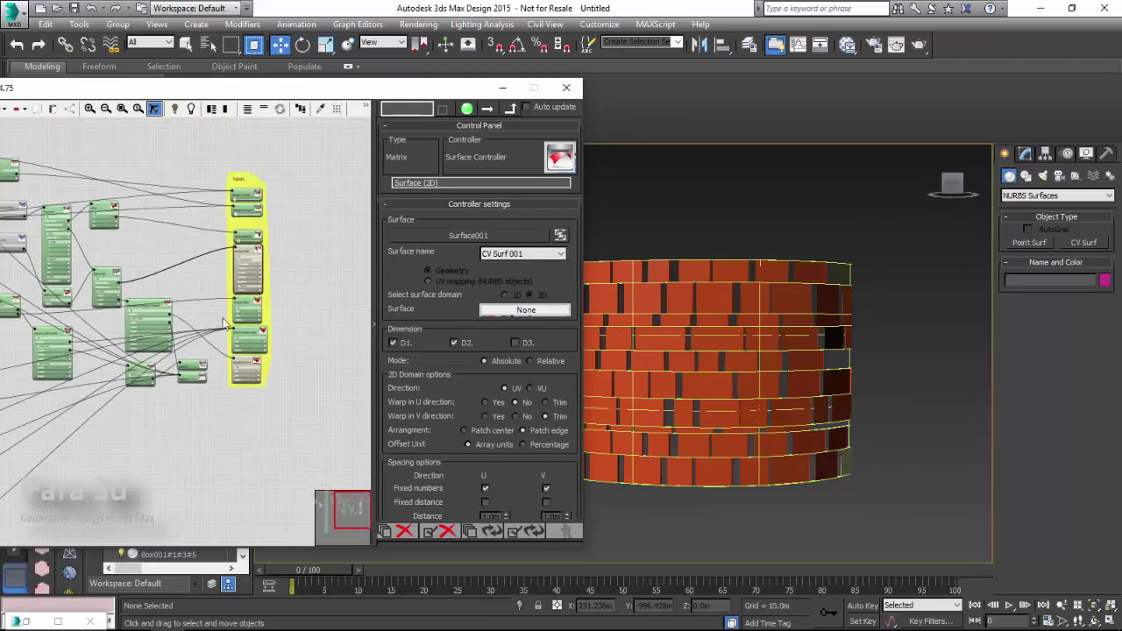
scroll(232, 320, "up", 2)
scroll(309, 328, "up", 2)
scroll(311, 320, "up", 1)
scroll(327, 279, "up", 1)
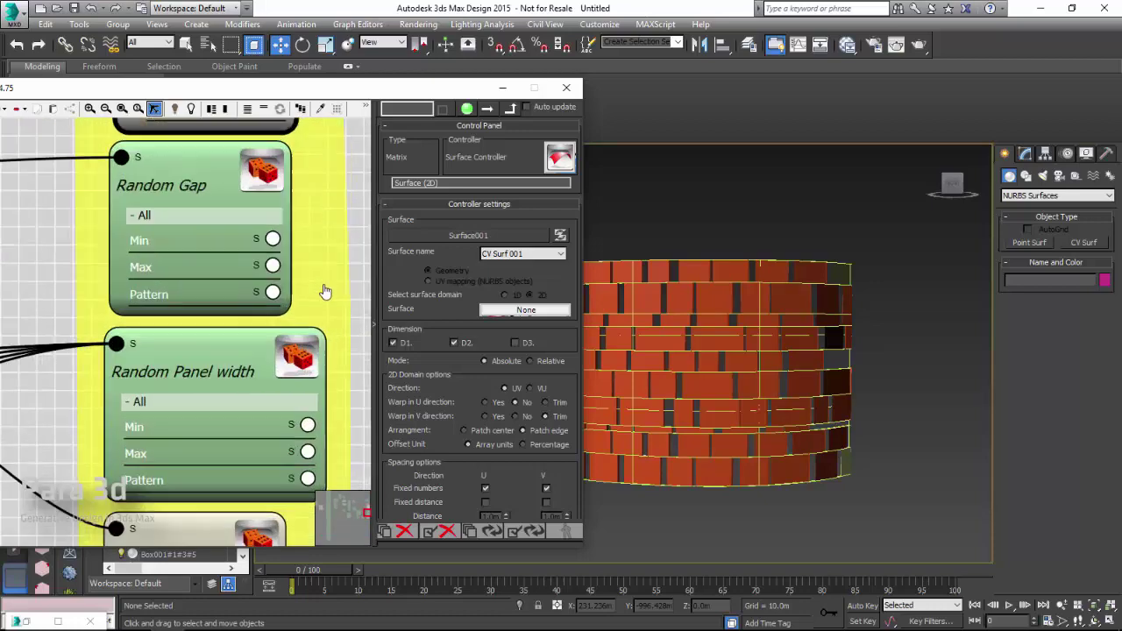
left_click(244, 364)
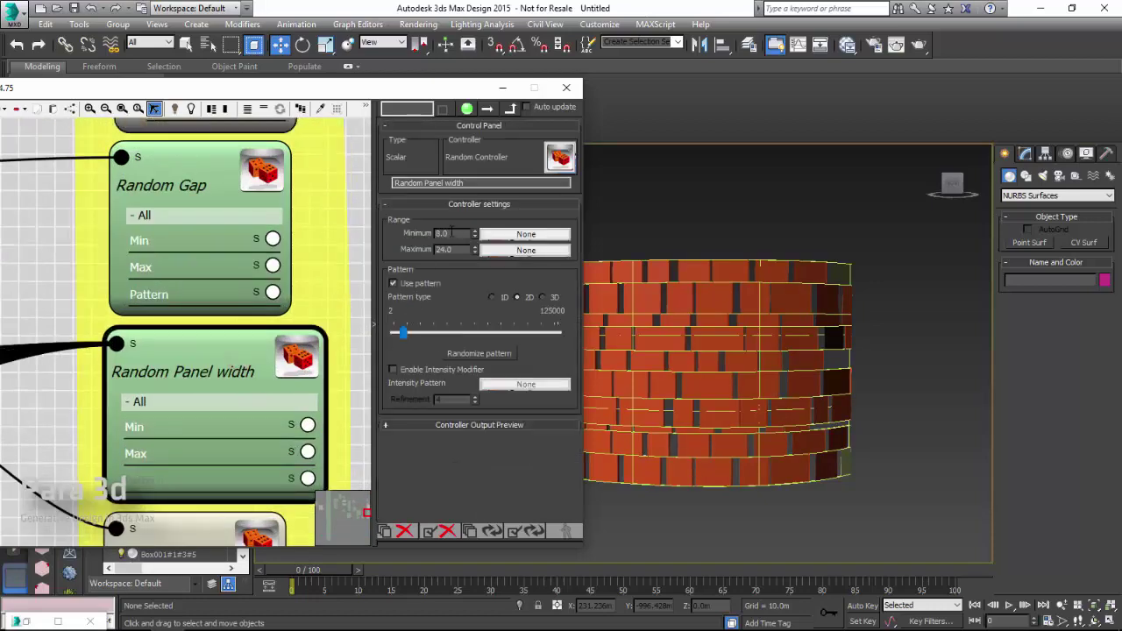
left_click(451, 233)
type("6")
left_click(482, 354)
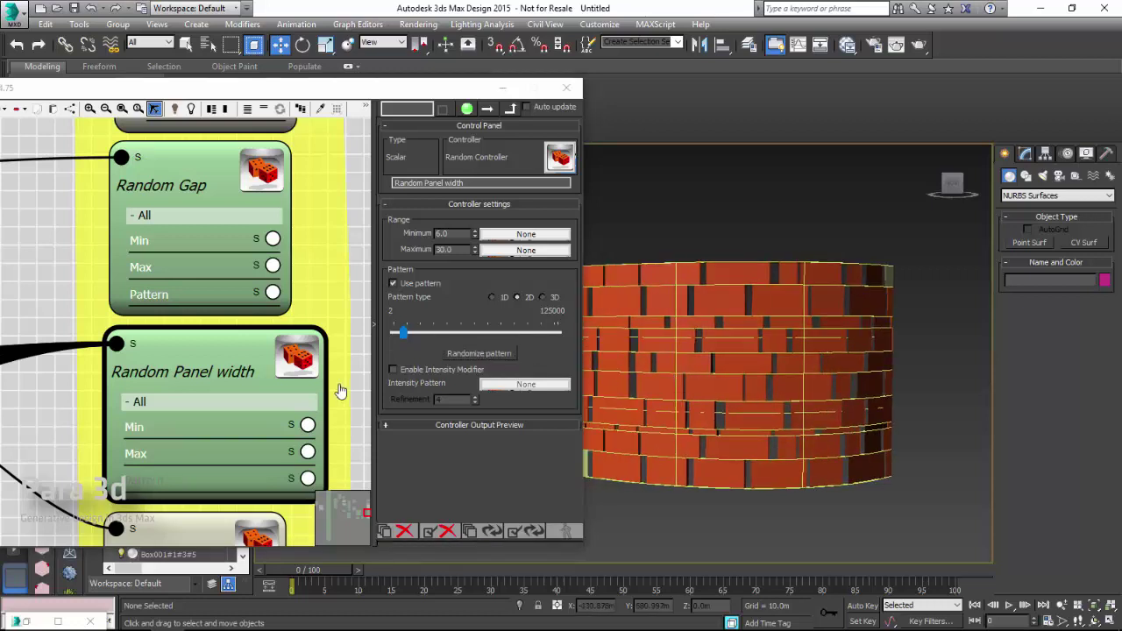
Step: Set the Random Gap maximum to 4.0 and randomize the gap pattern
double_click(169, 191)
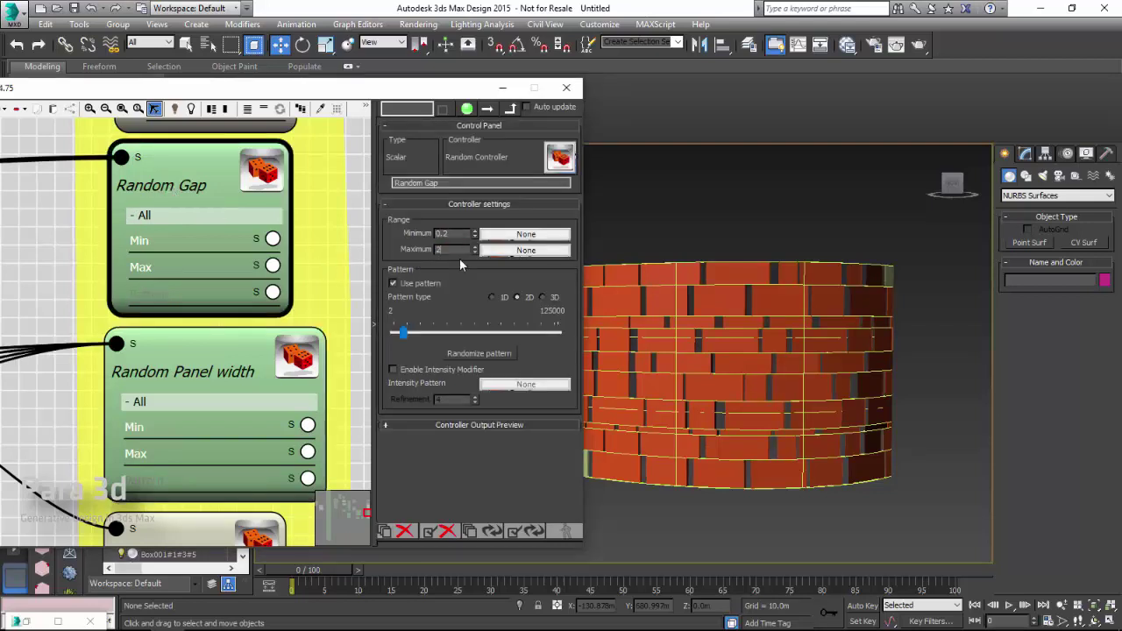
left_click(498, 356)
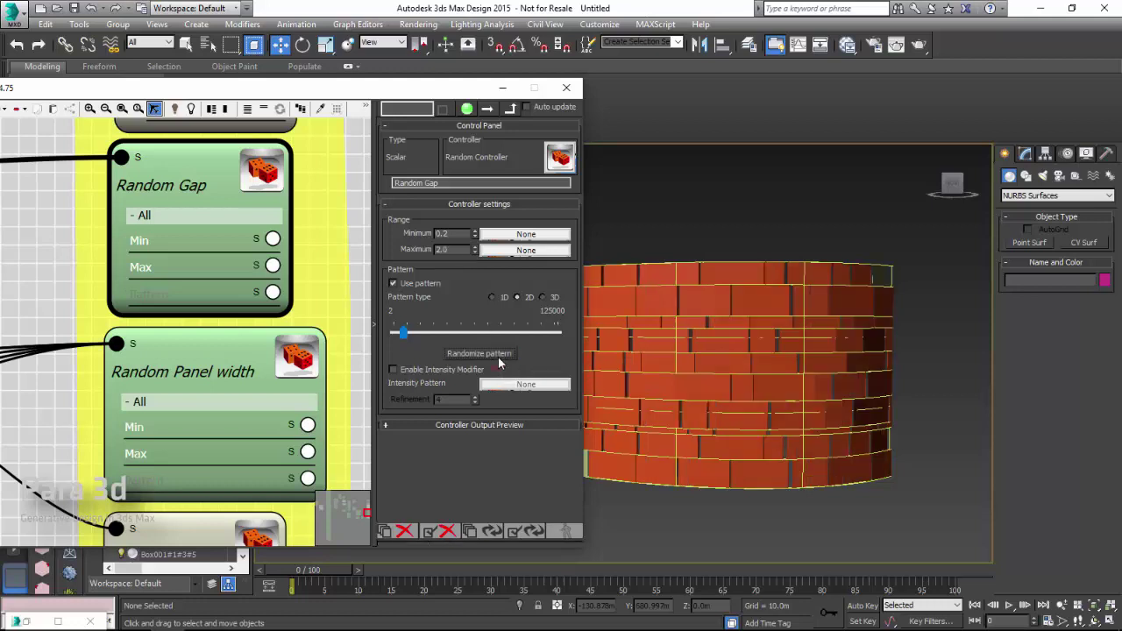
middle_click_drag(682, 388, 691, 387, "alt")
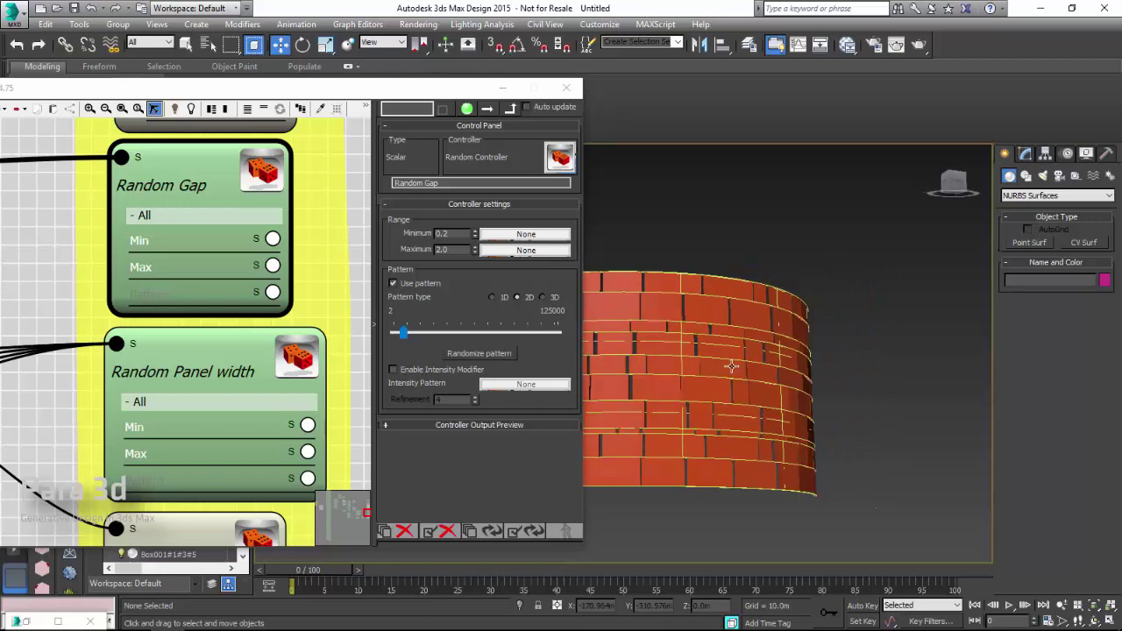
double_click(447, 250)
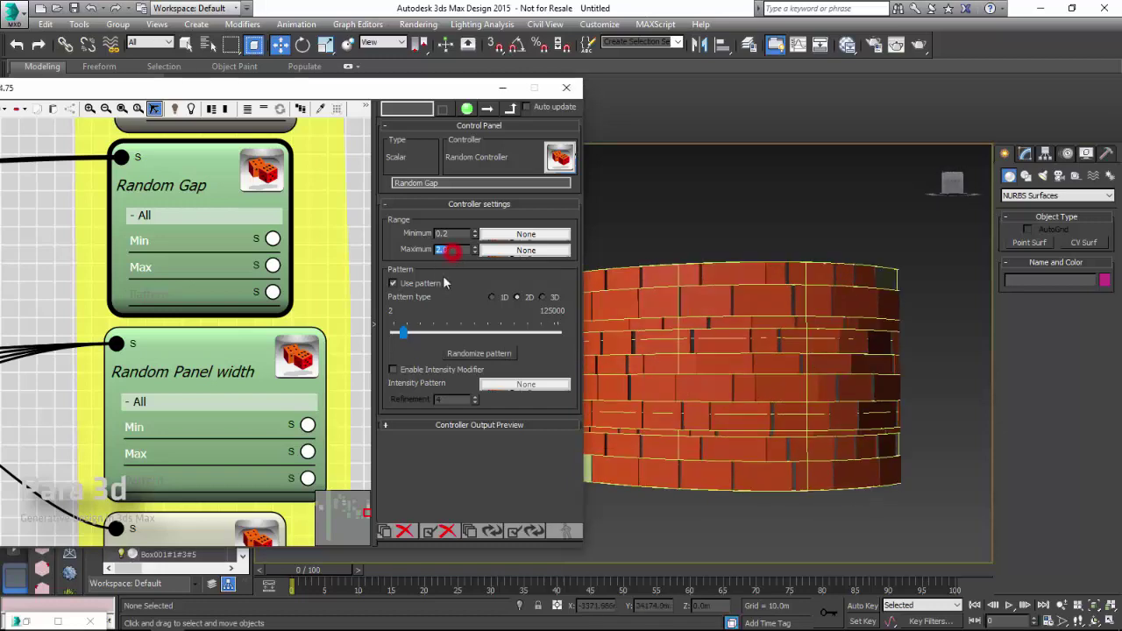
type("4")
left_click(478, 354)
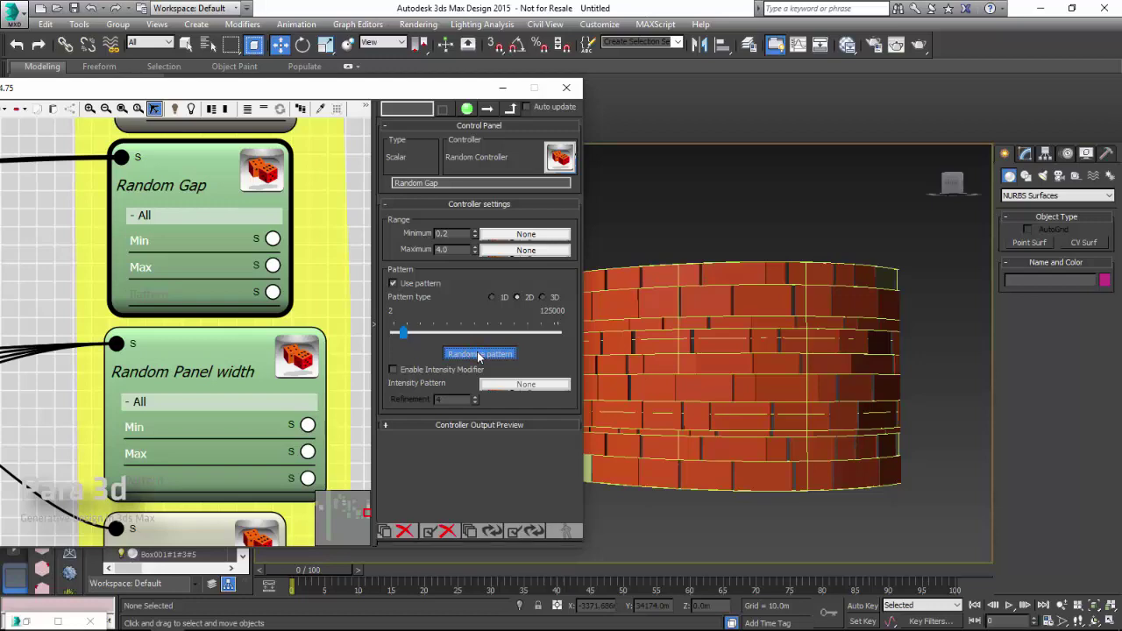
middle_click_drag(723, 386, 771, 377, "alt")
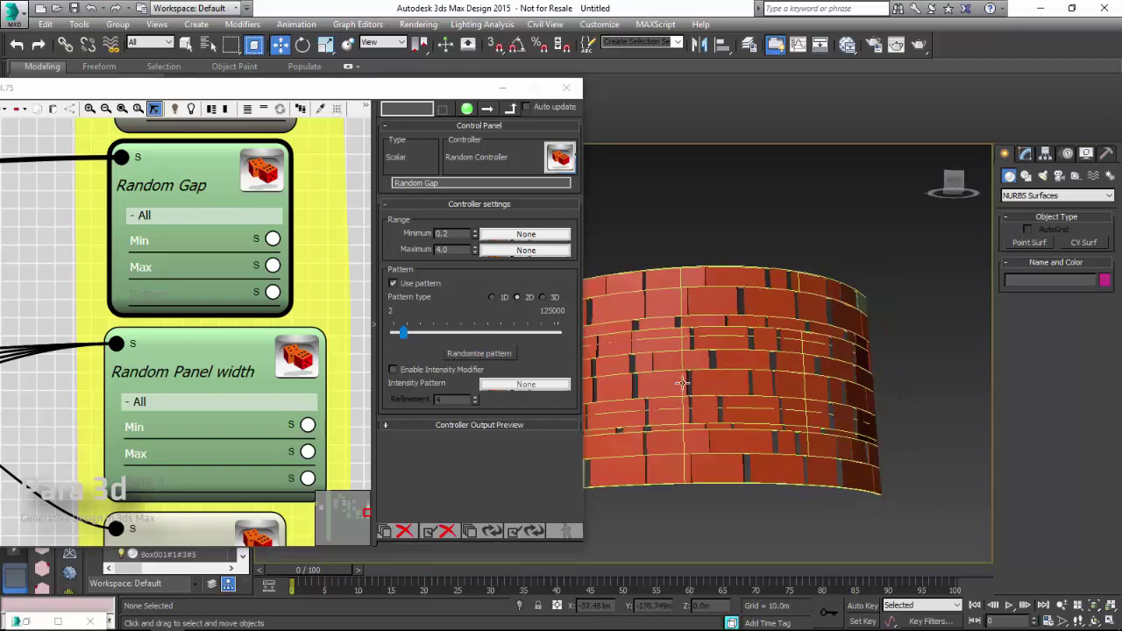
Step: Randomize the Random offset pattern (range -0.5 to 0.5) and orbit to inspect the wall
middle_click_drag(66, 419, 43, 313)
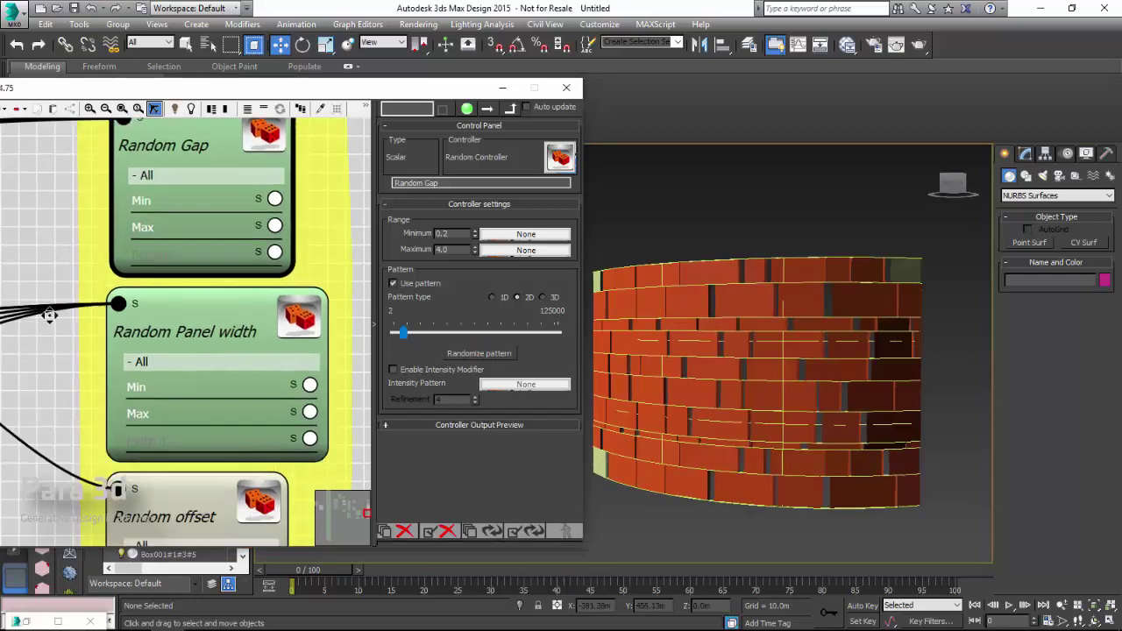
mouse_move(47, 395)
middle_mouse_down()
mouse_move(38, 341)
mouse_move(52, 320)
middle_mouse_up()
left_click(166, 329)
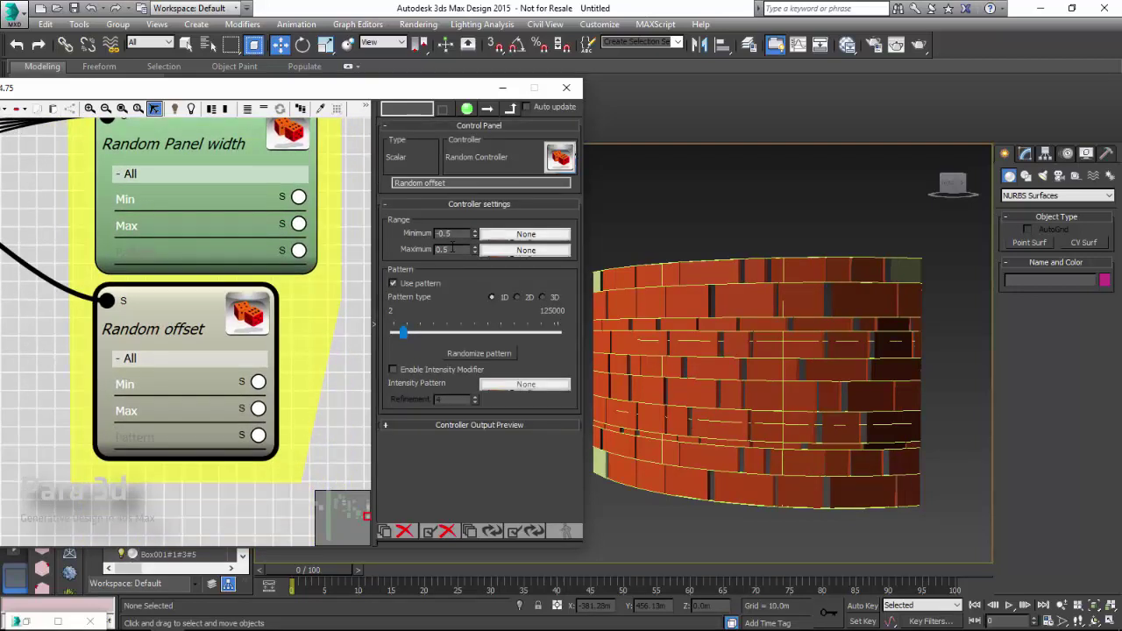
left_click(487, 355)
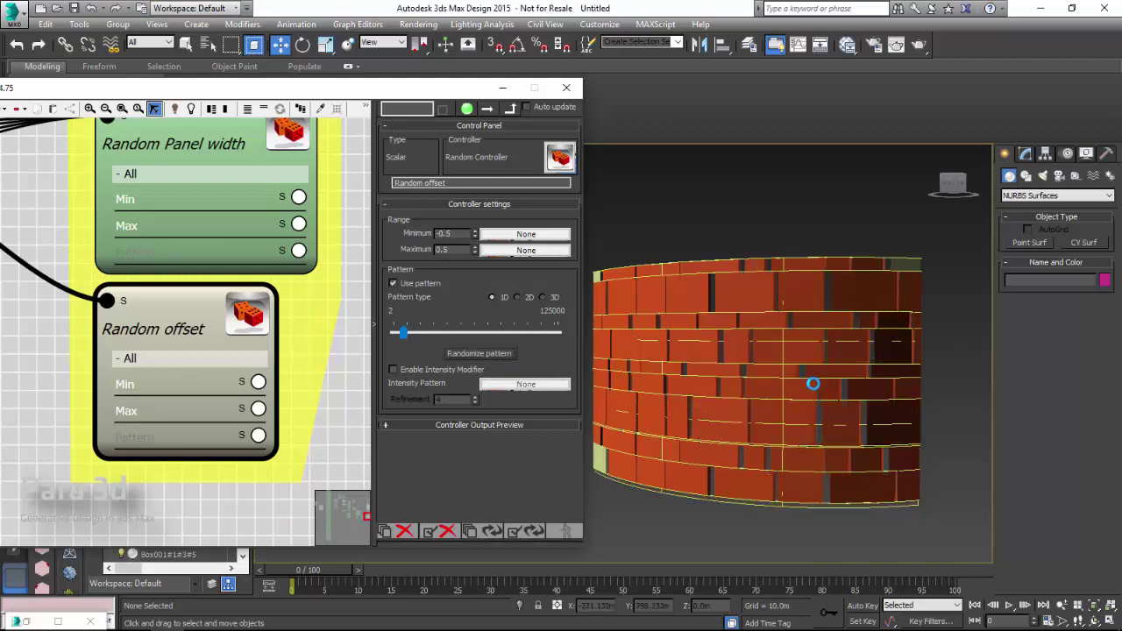
mouse_move(744, 392)
middle_mouse_down("alt")
mouse_move(801, 394)
mouse_move(769, 393)
middle_mouse_up("alt")
scroll(752, 388, "up", 2)
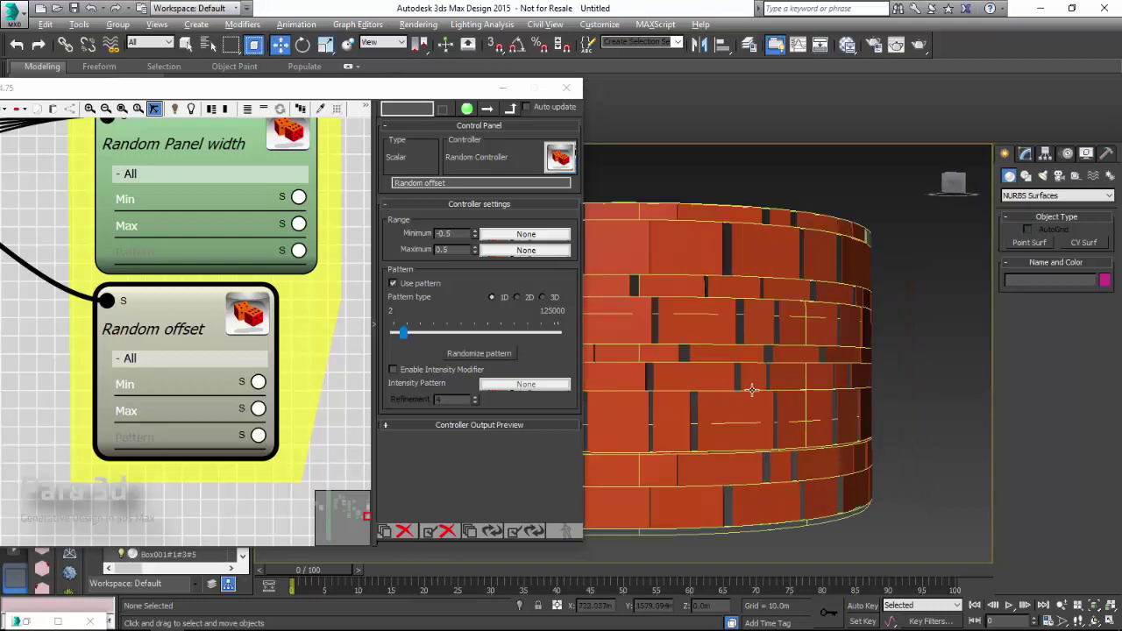
scroll(688, 383, "up", 3)
mouse_move(689, 382)
middle_mouse_down("alt")
mouse_move(714, 392)
mouse_move(680, 395)
middle_mouse_up("alt")
Step: Set the Number of rows input node's value to 15
scroll(326, 410, "down", 2)
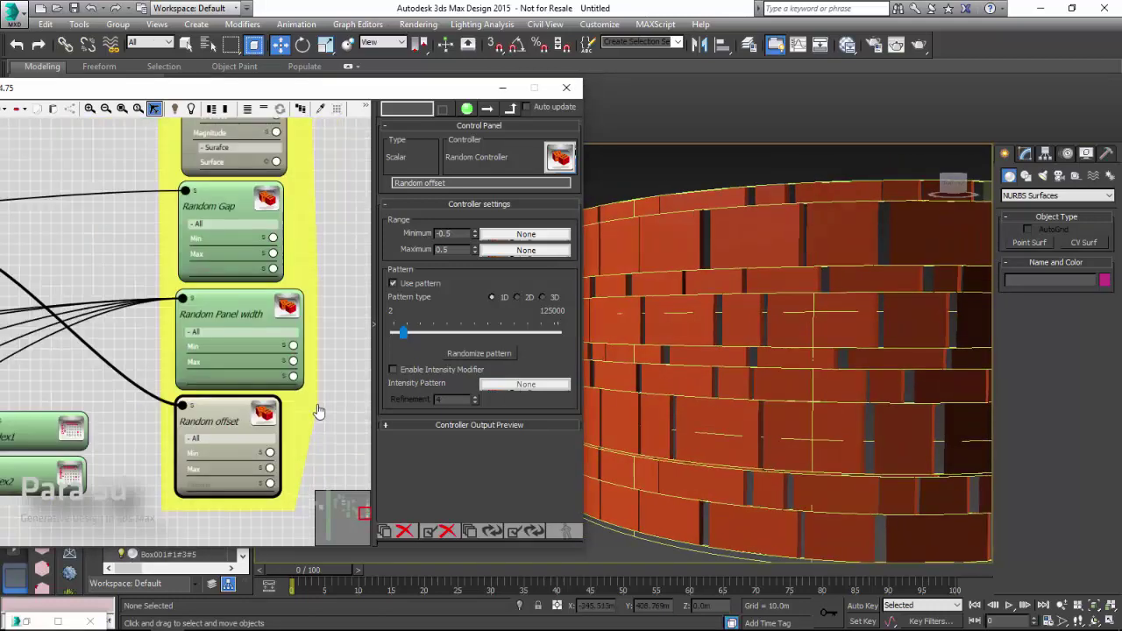
scroll(321, 350, "down", 2)
middle_click_drag(333, 263, 310, 397)
scroll(309, 391, "up", 1)
scroll(313, 345, "up", 1)
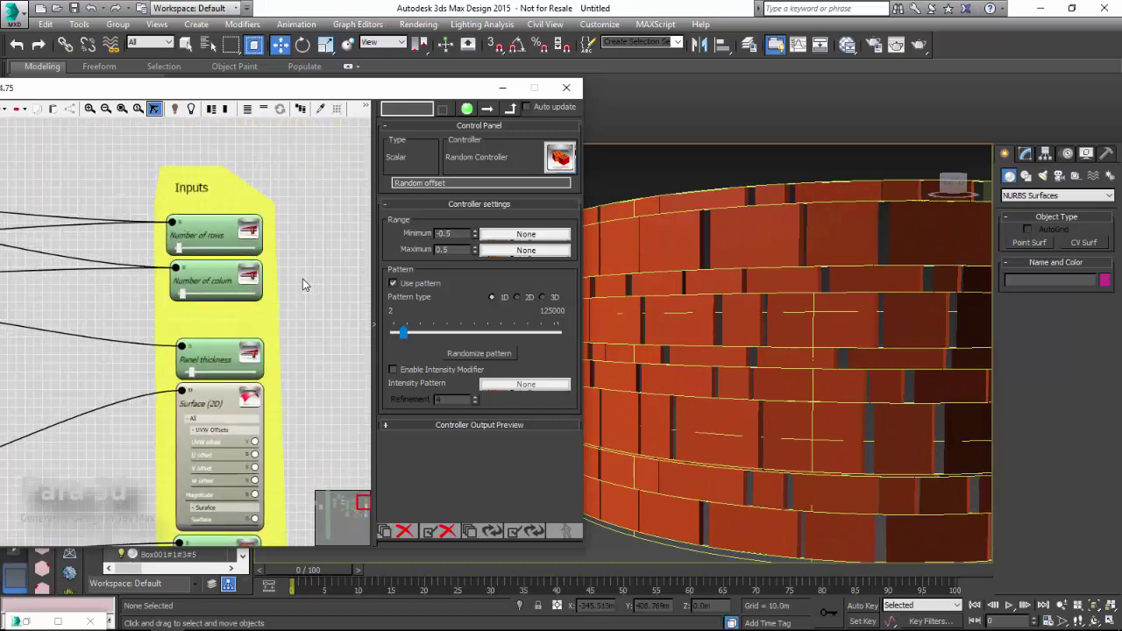
scroll(303, 279, "up", 2)
scroll(316, 301, "up", 2)
scroll(309, 362, "up", 1)
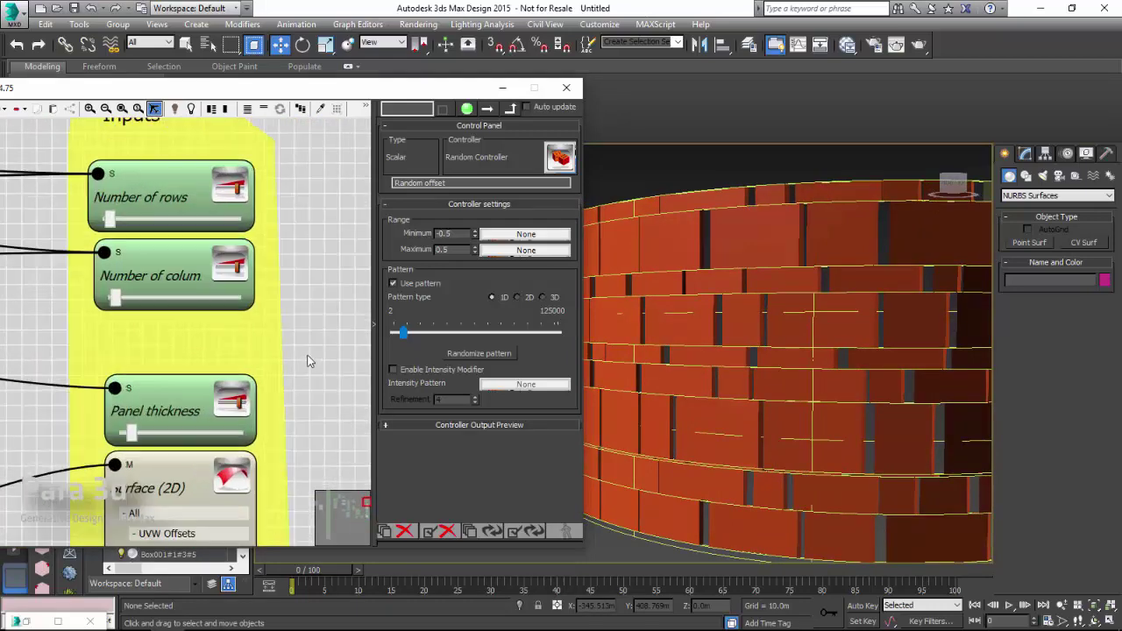
left_click(166, 270)
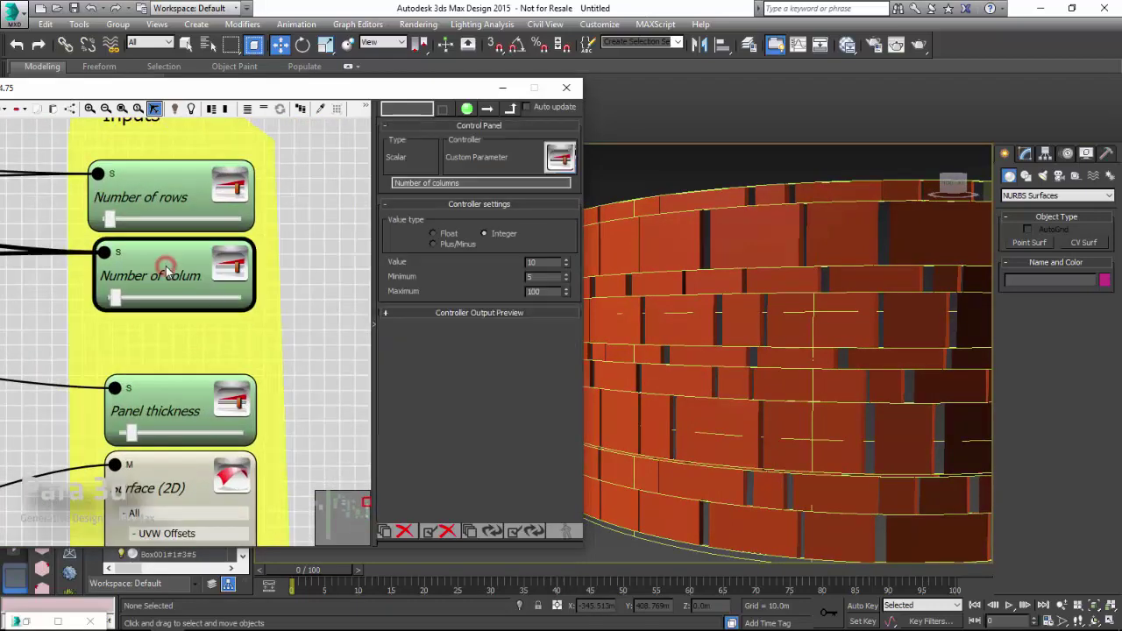
left_click(189, 211)
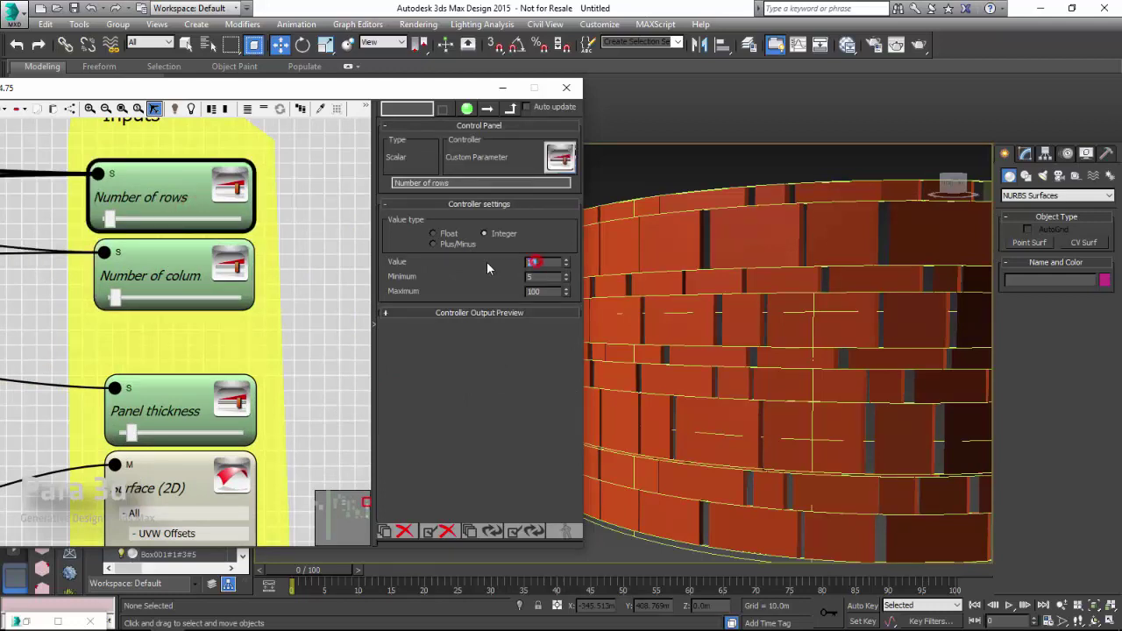
type("15")
key("Return")
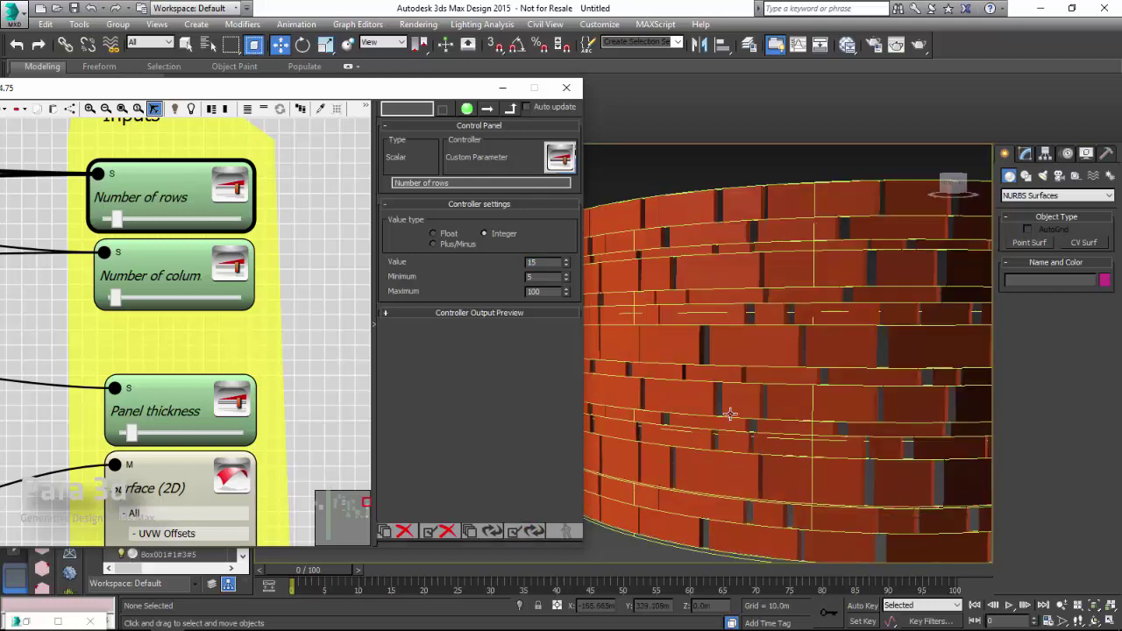
Step: Zoom and recentre the viewport to inspect the denser brick rows
scroll(729, 413, "down", 2)
scroll(729, 413, "down", 2)
scroll(693, 399, "down", 2)
mouse_move(691, 411)
middle_mouse_down()
mouse_move(790, 411)
mouse_move(637, 410)
mouse_move(689, 412)
middle_mouse_up()
scroll(697, 407, "down", 2)
scroll(697, 407, "up", 4)
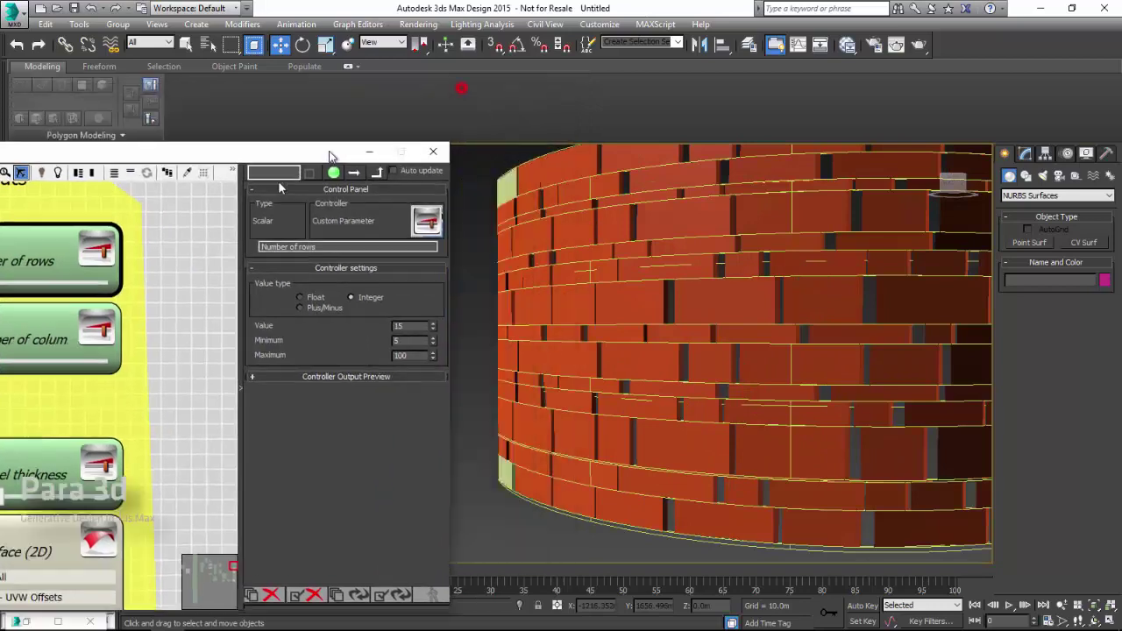
Step: Select Surface001 and enter its Surface CV sub-object level
scroll(514, 377, "down", 3)
mouse_move(514, 389)
middle_mouse_down("alt")
mouse_move(694, 356)
mouse_move(611, 397)
middle_mouse_up("alt")
left_click(653, 266)
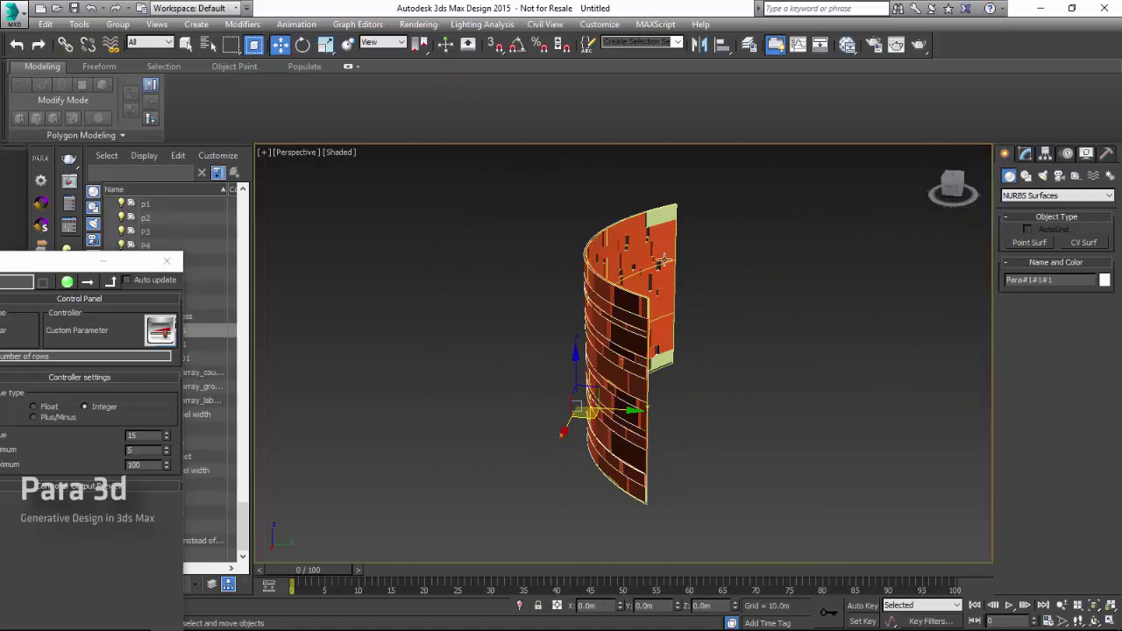
left_click(662, 263)
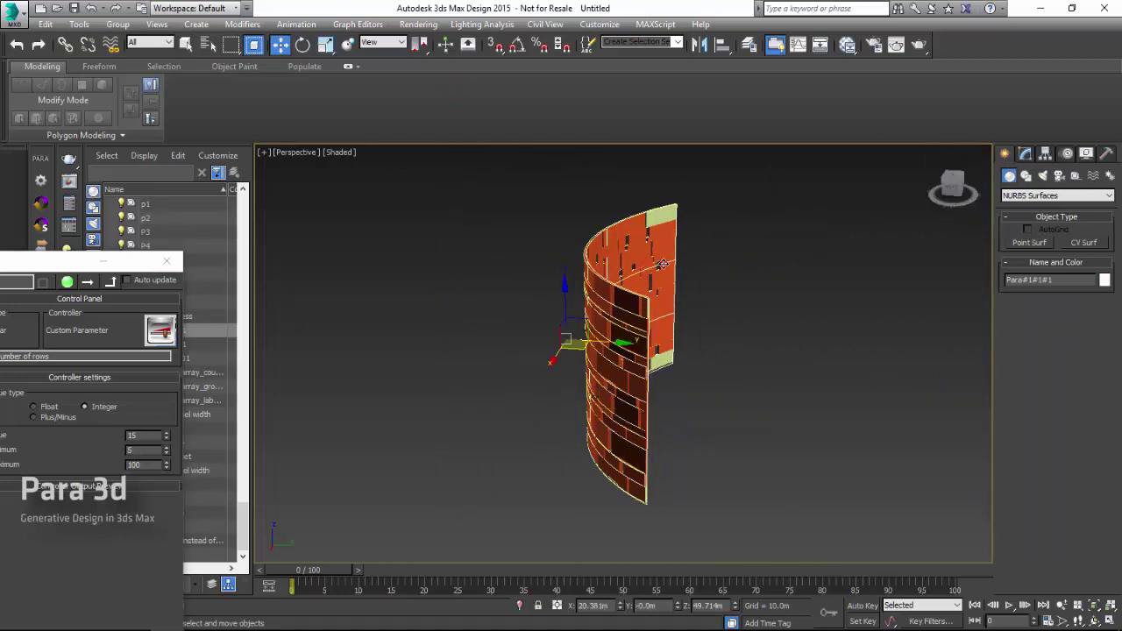
left_click(1026, 158)
left_click(1042, 222)
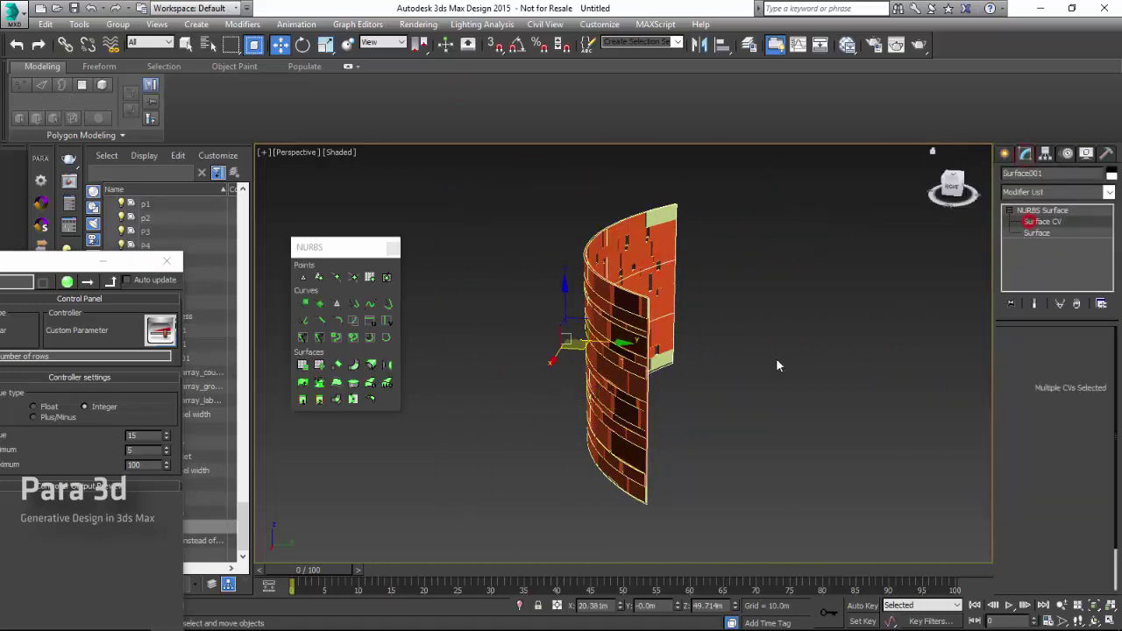
Step: Move the selected CVs outward along Y into an arc, then exit CV editing
middle_click_drag(756, 390, 620, 410, "alt")
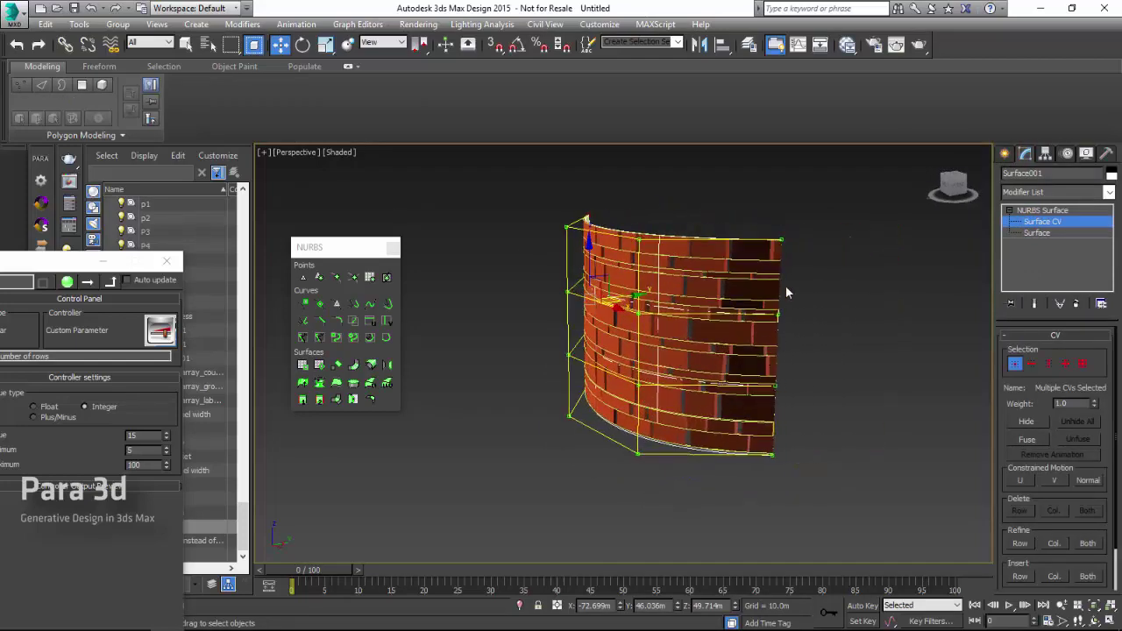
mouse_move(681, 371)
middle_mouse_down("alt")
mouse_move(629, 443)
mouse_move(598, 361)
mouse_move(612, 369)
middle_mouse_up("alt")
mouse_move(611, 369)
left_mouse_down()
mouse_move(694, 351)
mouse_move(682, 412)
left_mouse_up()
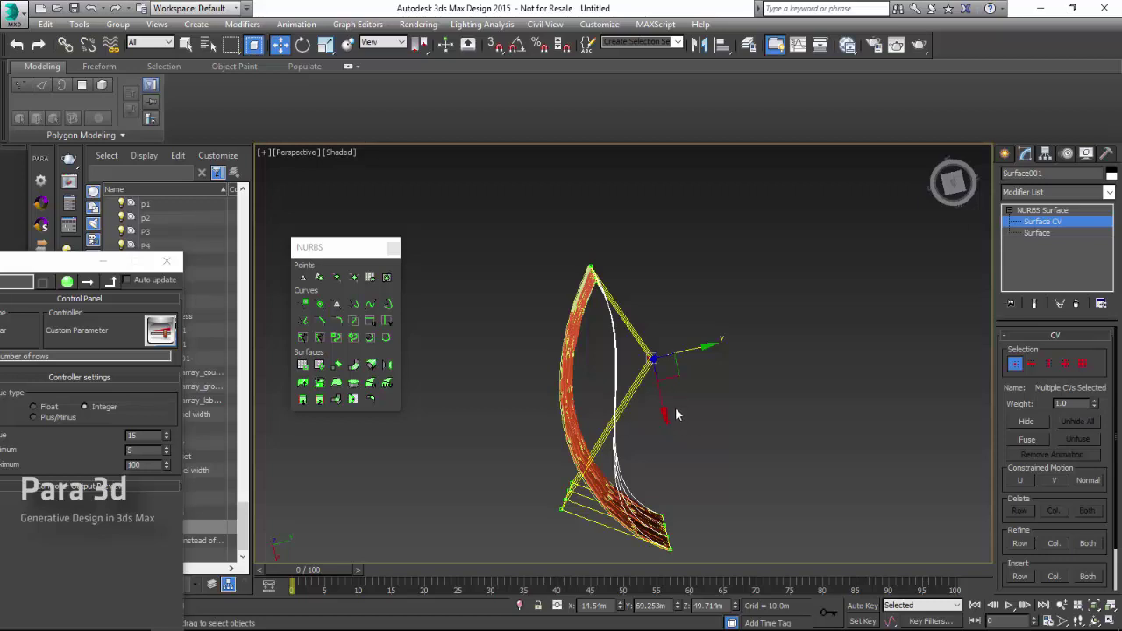
left_click_drag(687, 363, 709, 357)
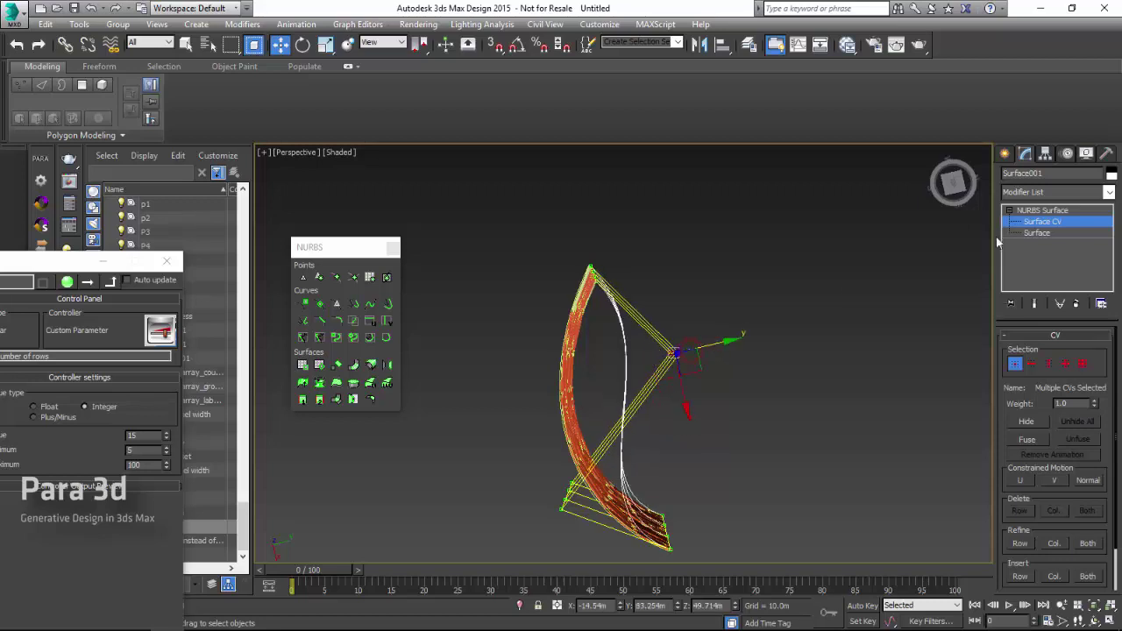
left_click(1043, 224)
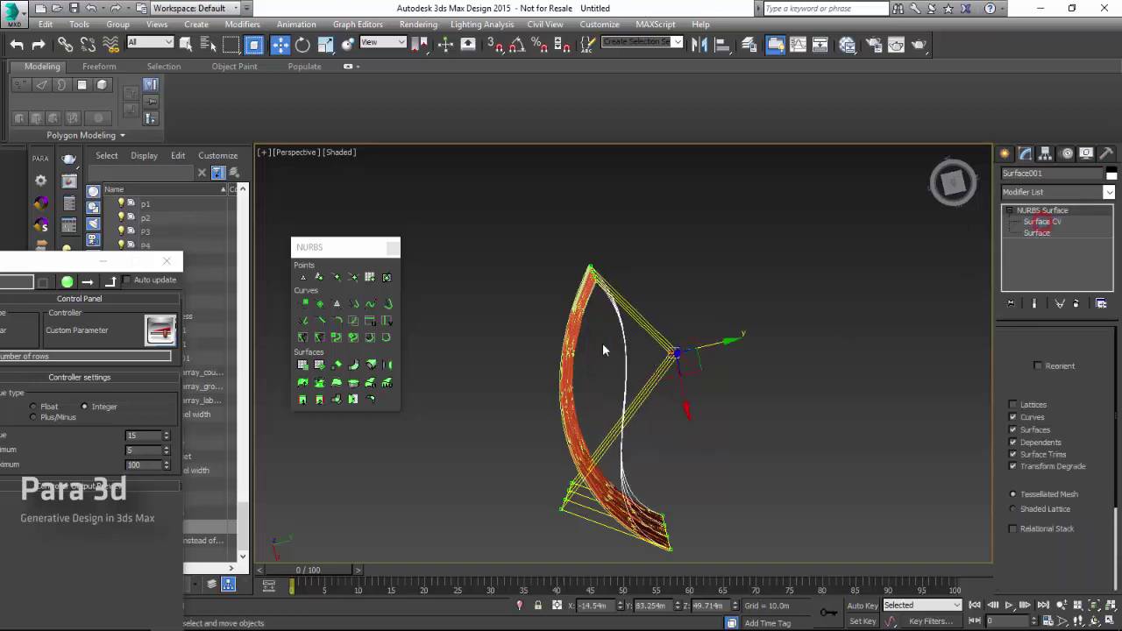
Step: Orbit to a front view, switch to Shaded + Edged Faces (F4), then angle the view
left_click(41, 203)
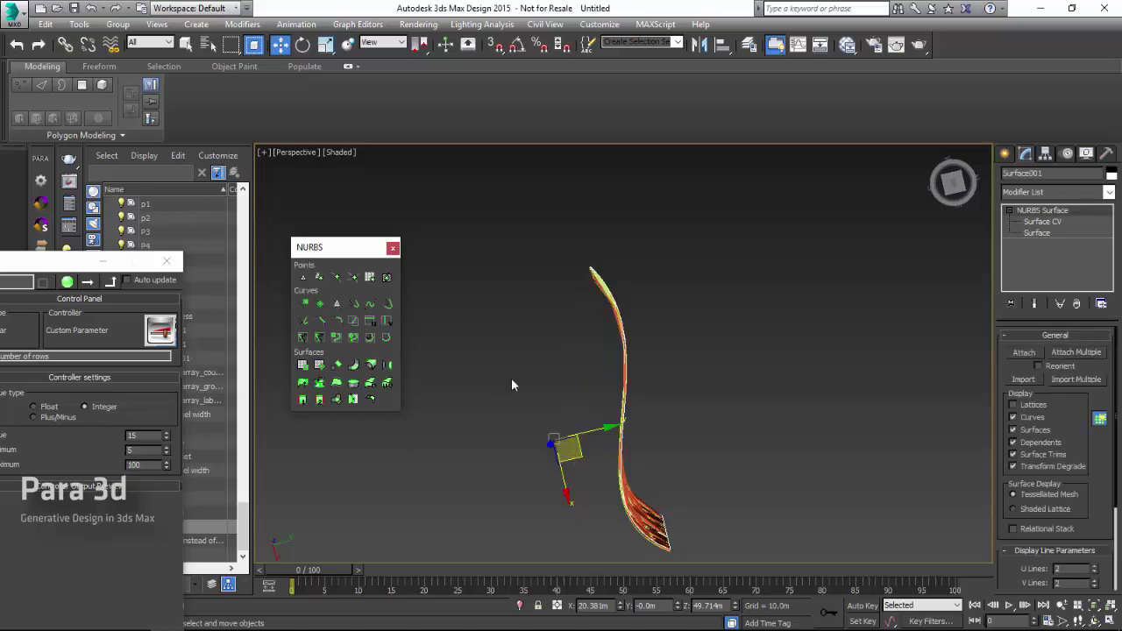
mouse_move(513, 452)
middle_mouse_down("alt")
mouse_move(552, 430)
mouse_move(684, 450)
mouse_move(623, 437)
middle_mouse_up("alt")
scroll(559, 417, "up", 5)
key("F4")
scroll(626, 366, "down", 5)
mouse_move(646, 389)
middle_mouse_down("alt")
mouse_move(566, 401)
mouse_move(584, 413)
mouse_move(629, 401)
mouse_move(645, 382)
mouse_move(599, 394)
mouse_move(603, 402)
middle_mouse_up("alt")
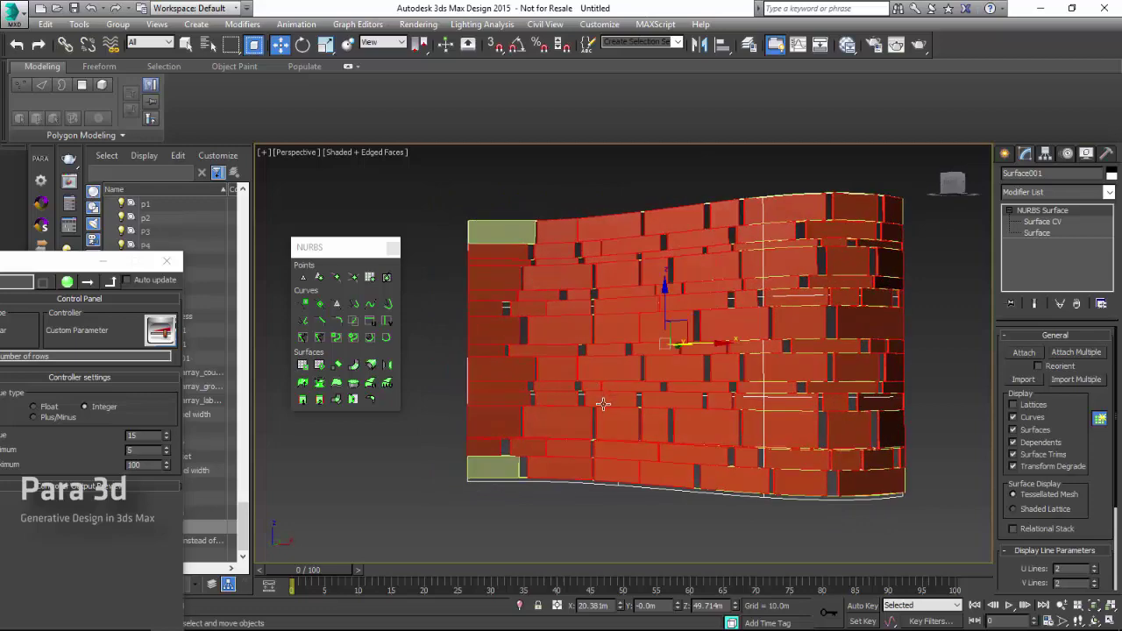
Step: Enlarge the Para 3d window, deselect nodes, and Zoom Extent to the whole network
double_click(63, 263)
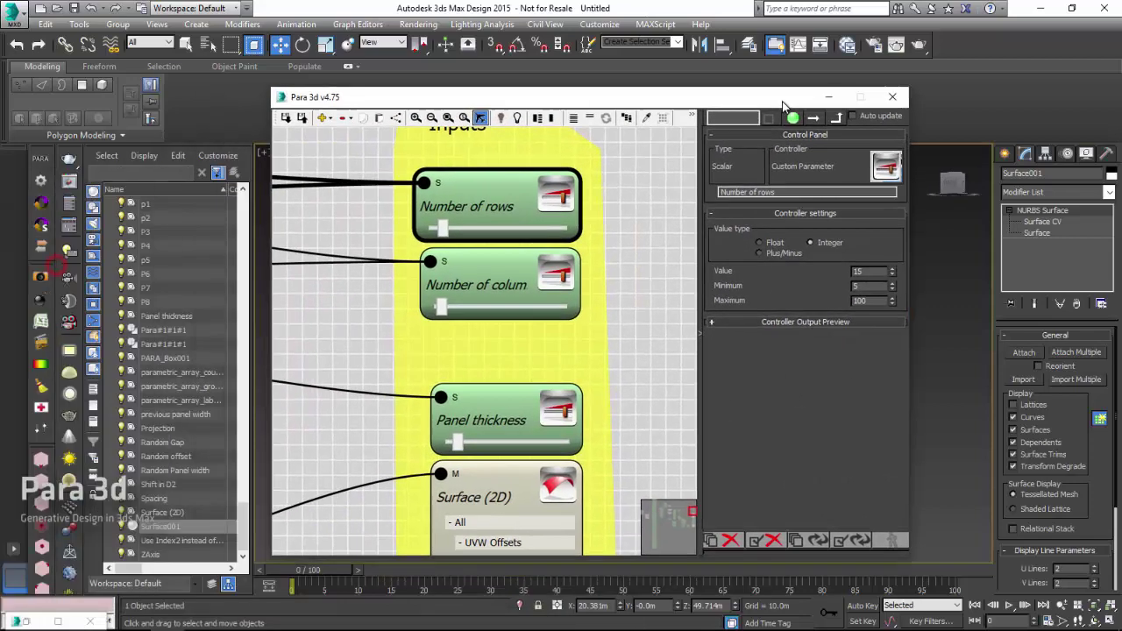
left_click(672, 204)
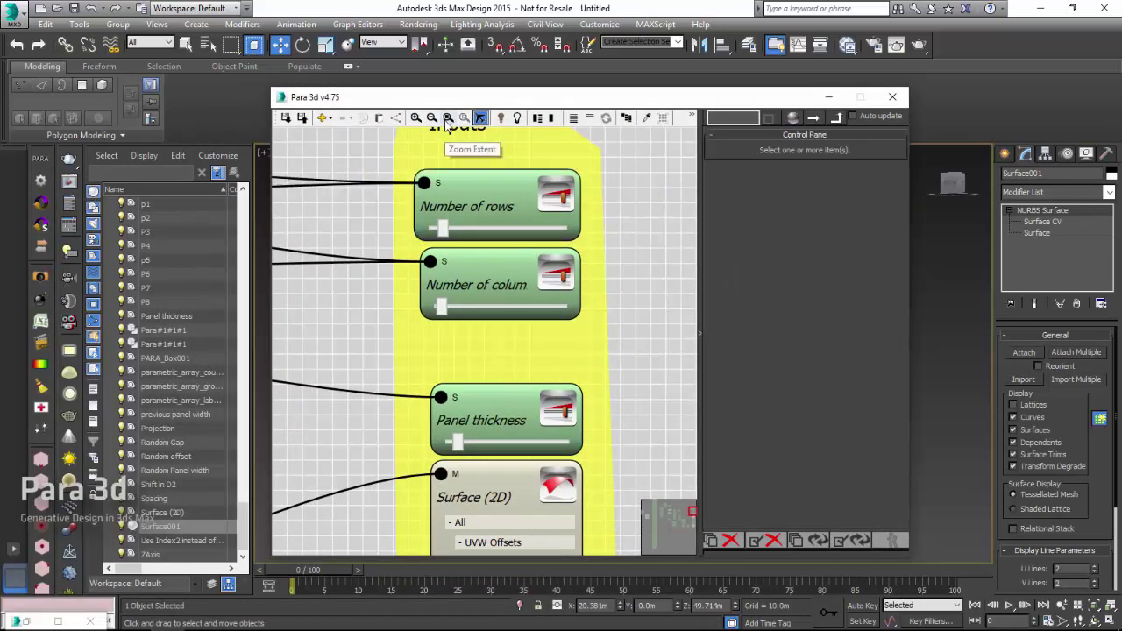
left_click(446, 119)
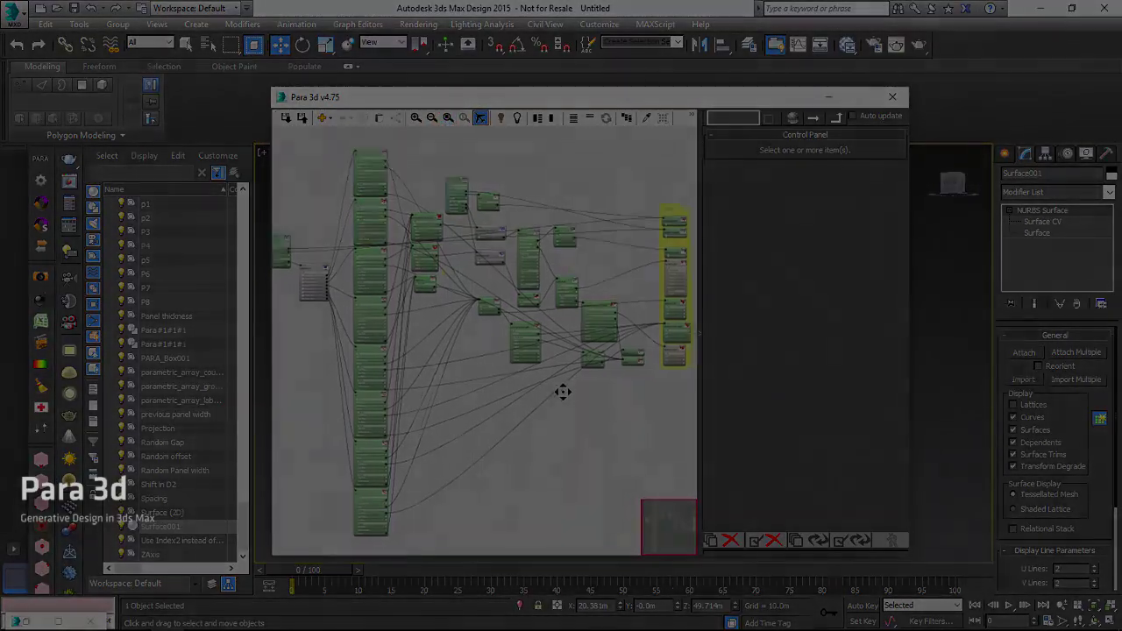